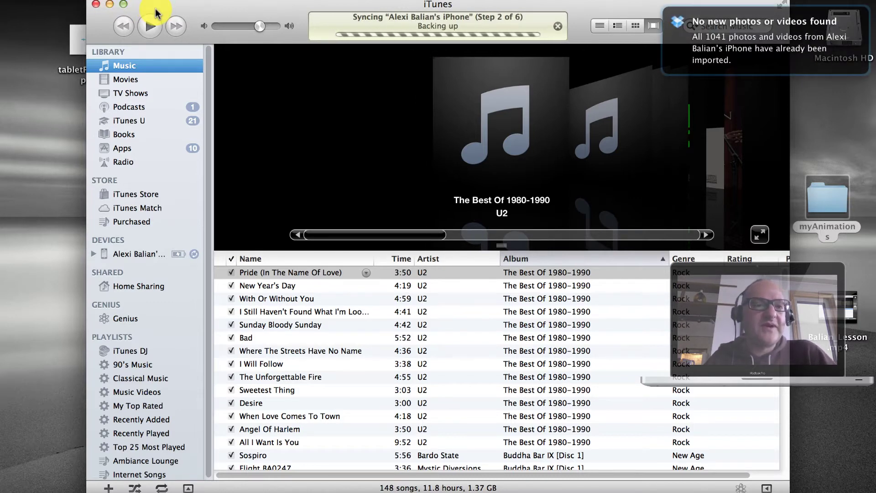
Quit iTunes despite the running sync, then launch iPhoto and select an iPhone photo
left_click(153, 9)
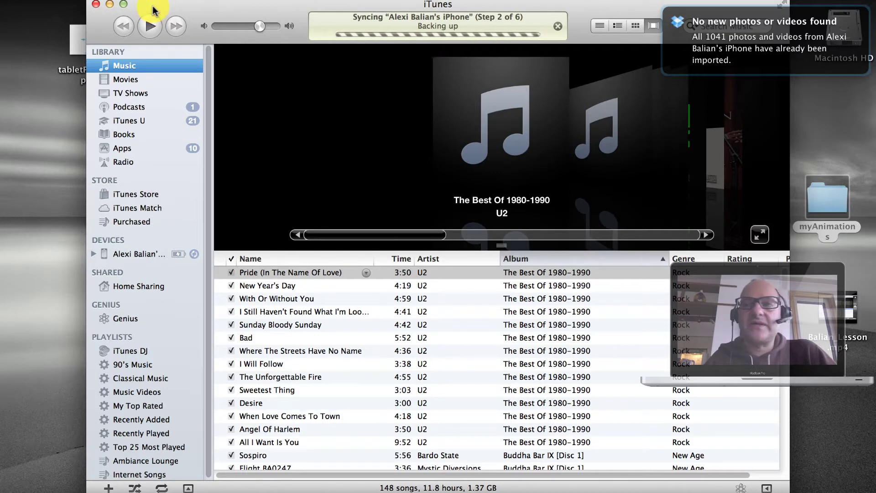
left_click(96, 4)
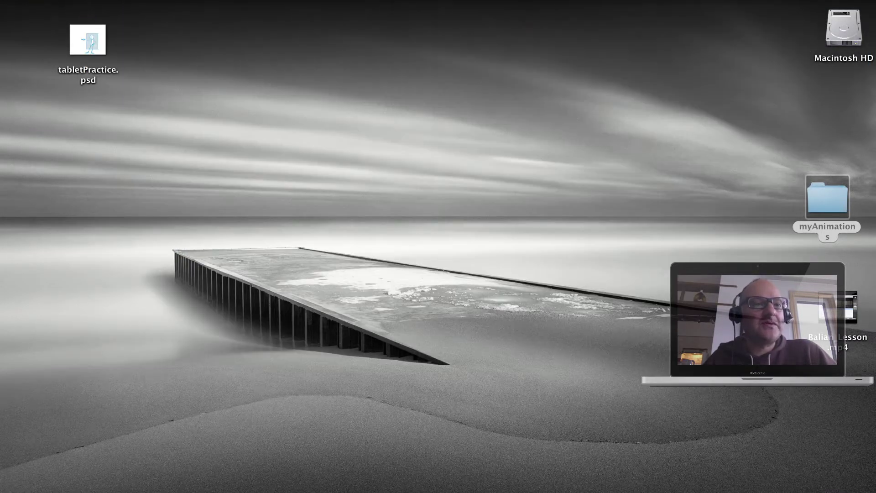
left_click(43, 0)
left_click(59, 151)
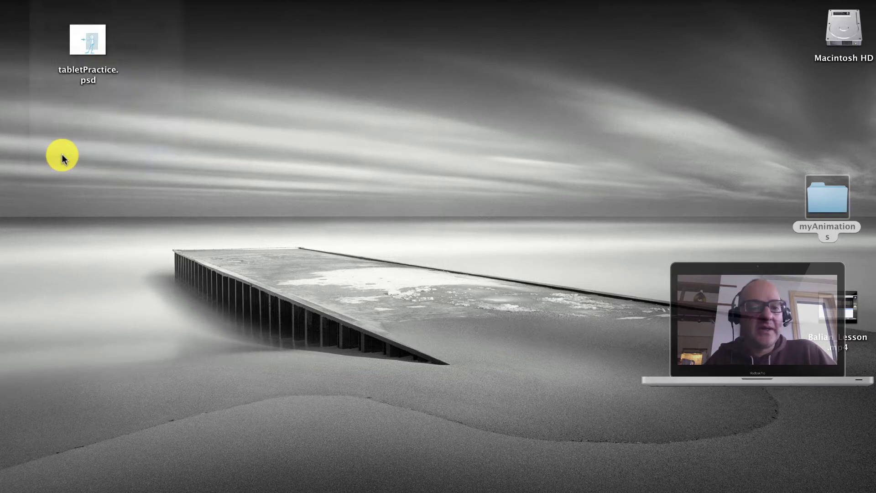
left_click(568, 186)
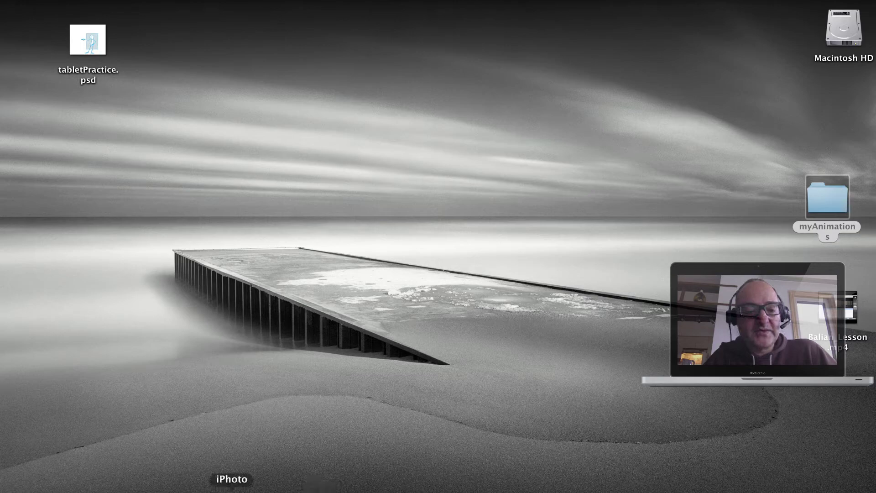
left_click(231, 489)
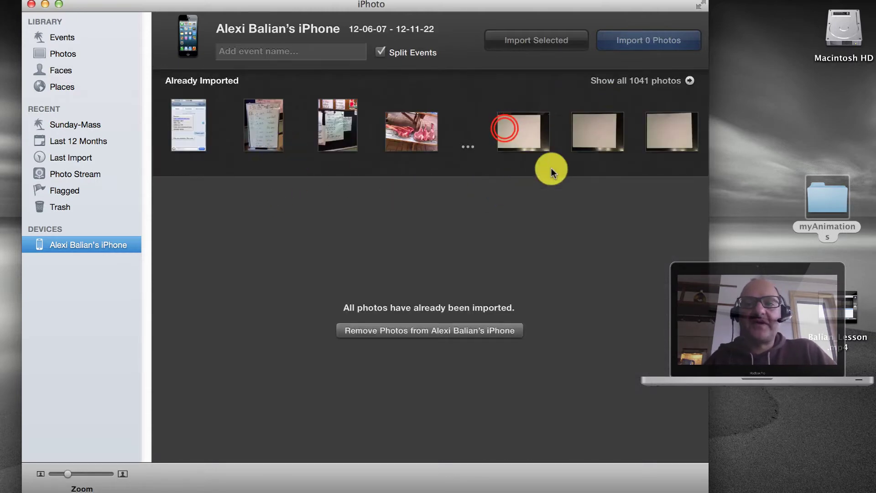
left_click(505, 130)
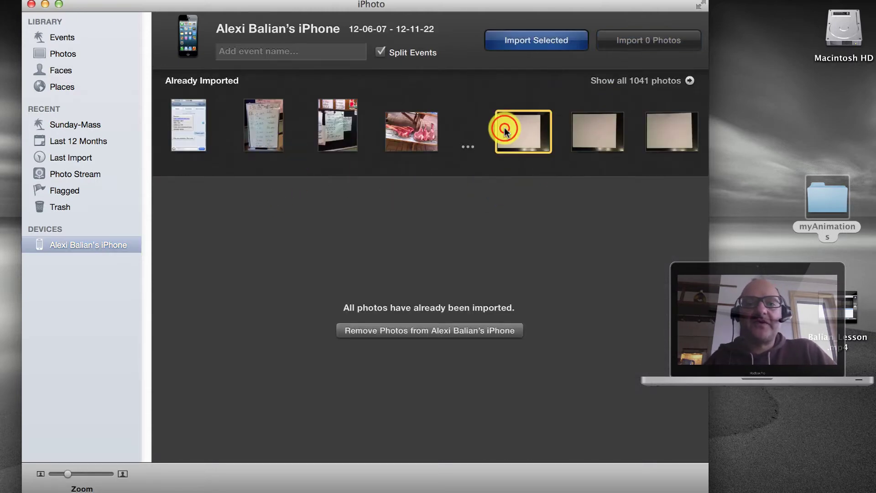
Select all 15 photos in iPhoto's Last Import
left_click(61, 159)
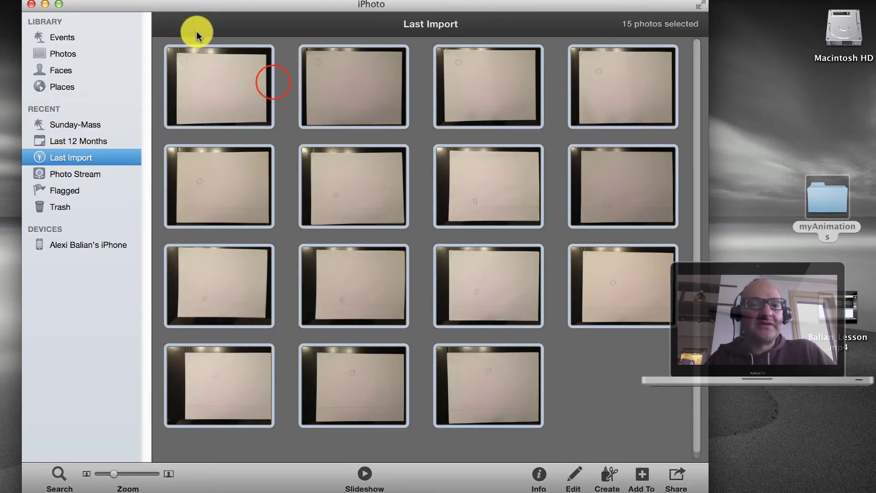
left_click(222, 81)
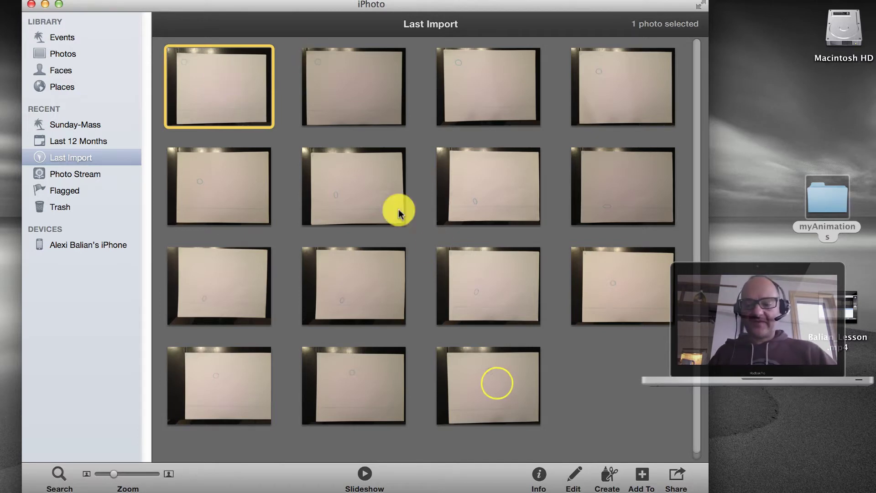
left_click(497, 386, "shift")
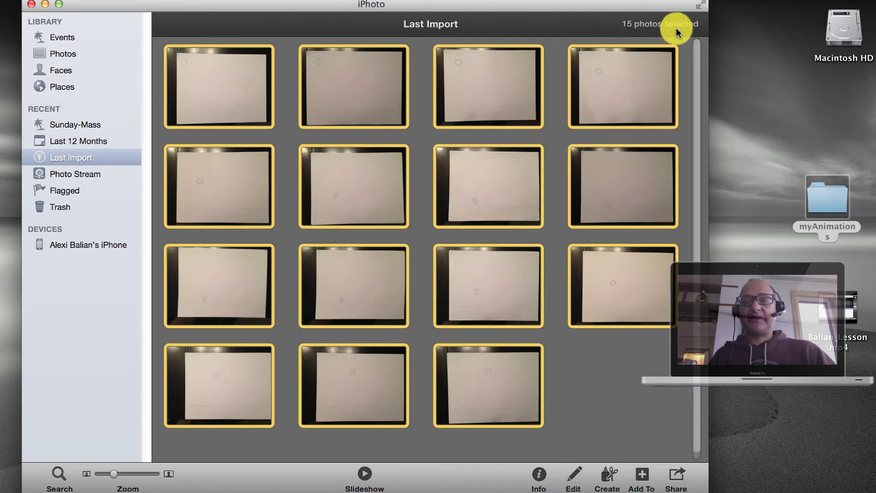
Create a new desktop folder named myAnimationsClips
mouse_move(634, 68)
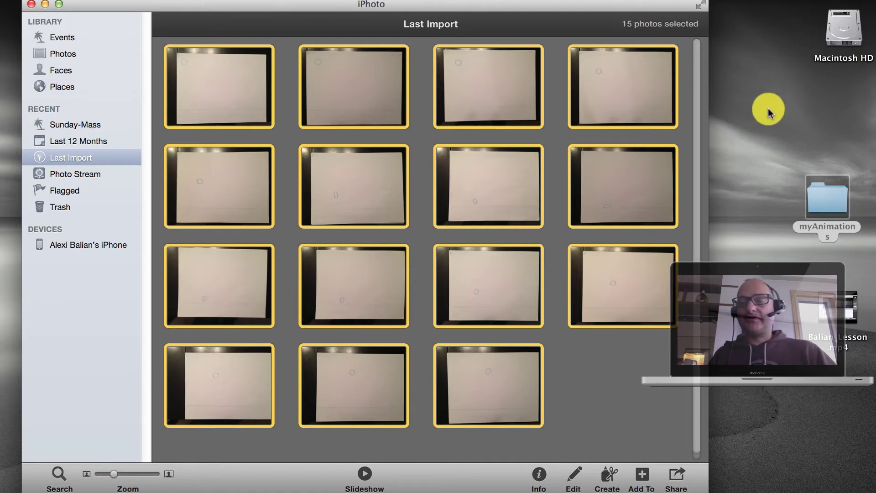
left_click(716, 133)
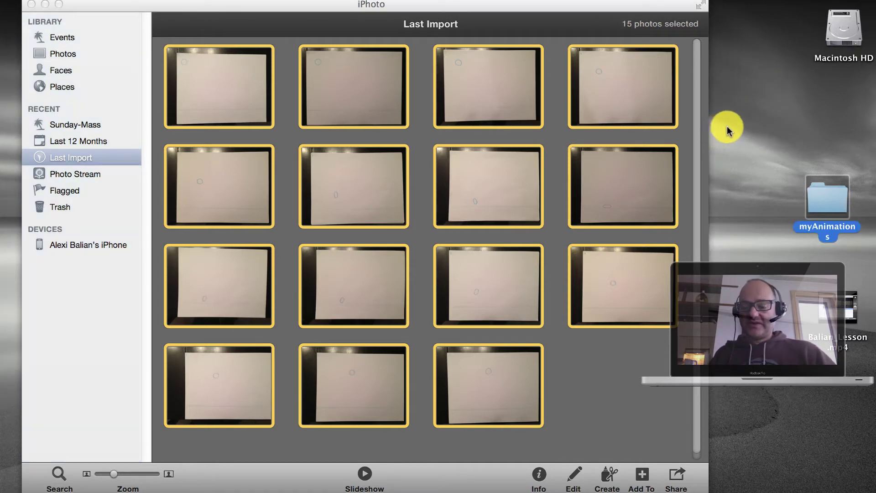
right_click(753, 120)
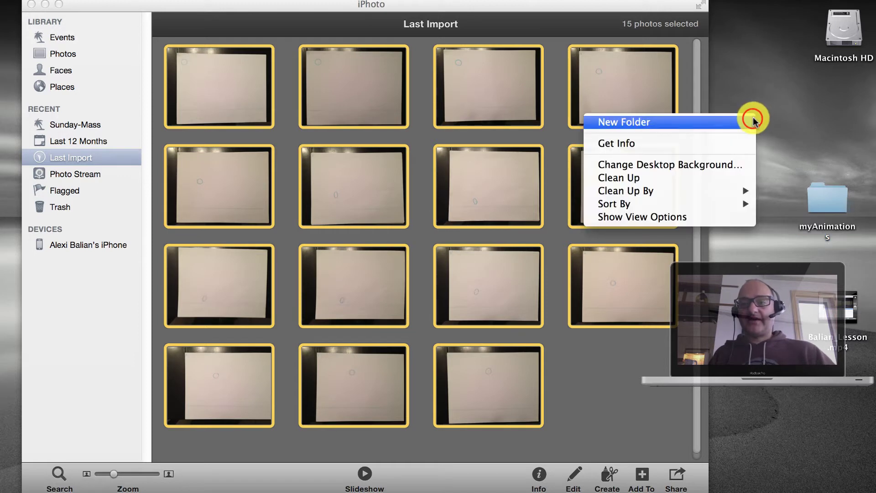
left_click(752, 122)
type("m")
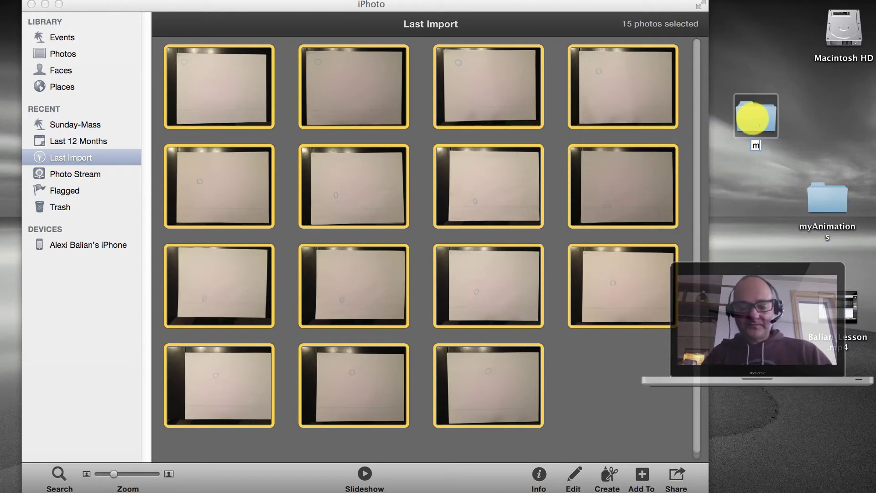
type("yAnimations")
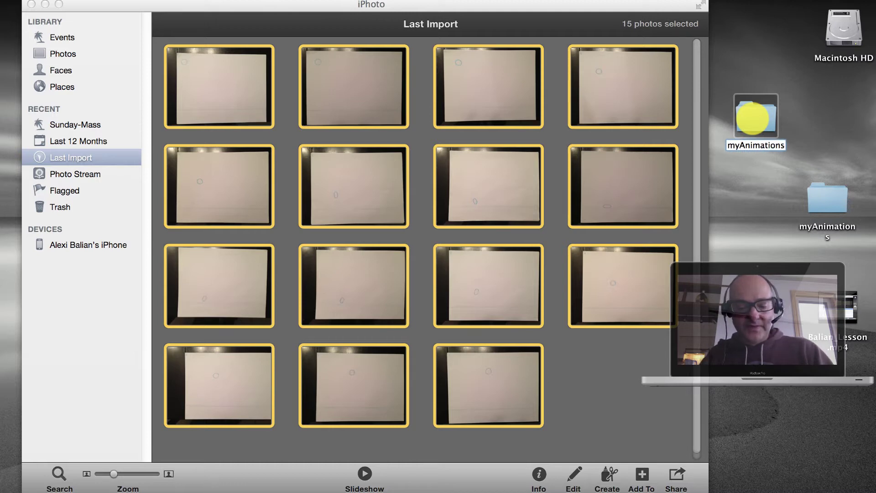
type("Clips")
left_click(781, 218)
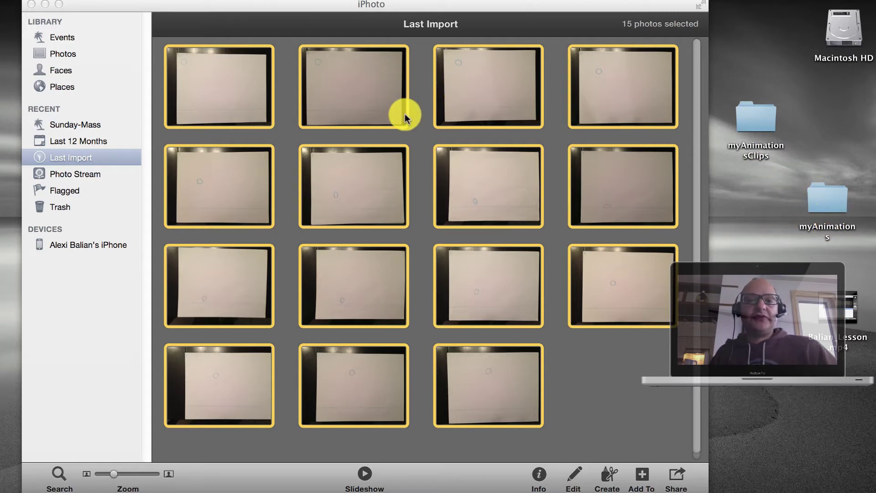
Copy the 15 selected photos into myAnimationsClips and open the folder
left_click(610, 92)
left_click_drag(649, 88, 752, 121)
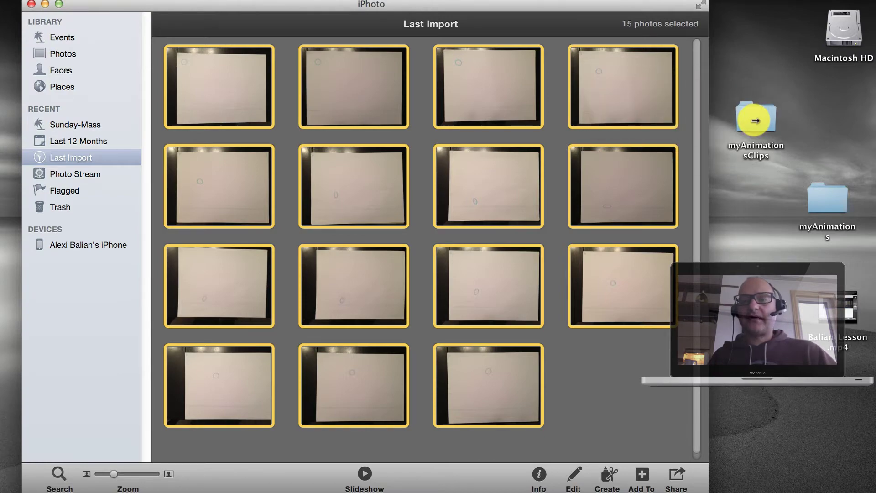
double_click(755, 121)
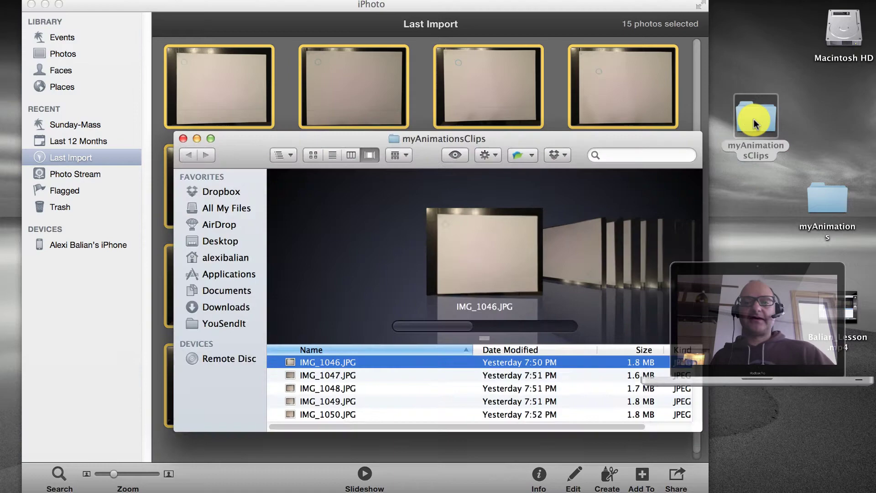
Reopen myAnimationsClips, move its window top-left and enlarge it to list all 15 images
left_click(180, 139)
left_click(426, 109)
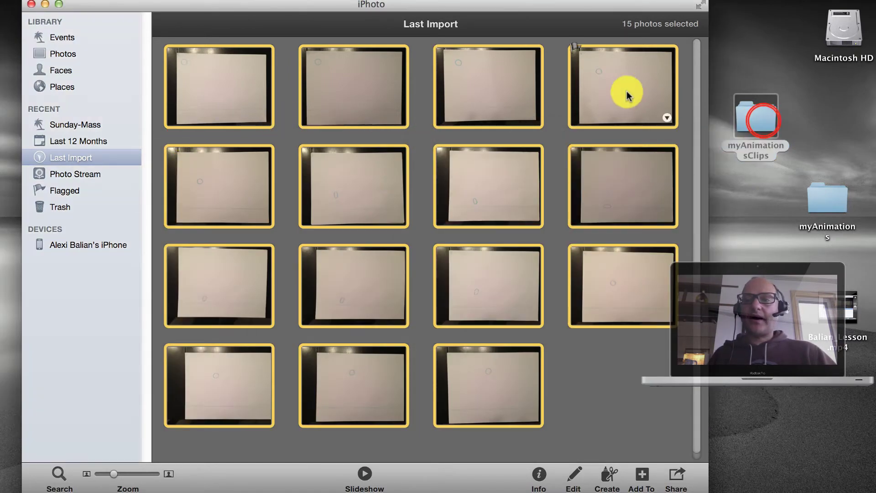
double_click(758, 120)
left_click(348, 140)
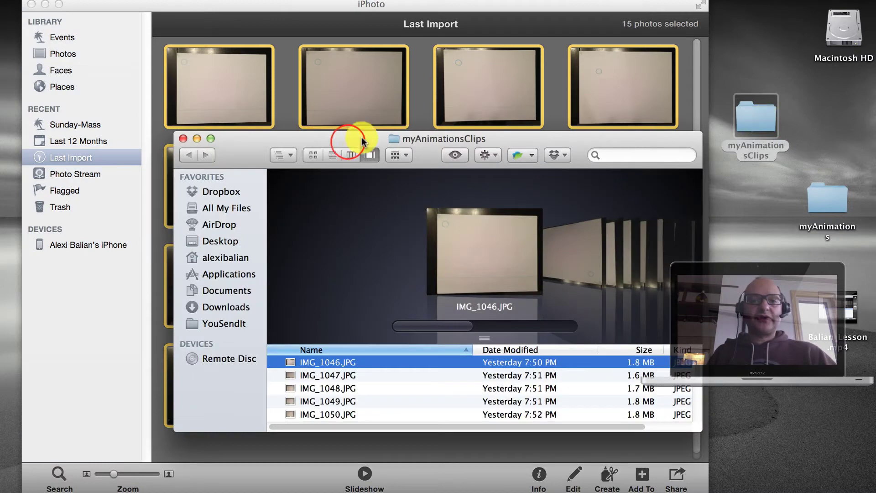
left_click_drag(360, 141, 265, 9)
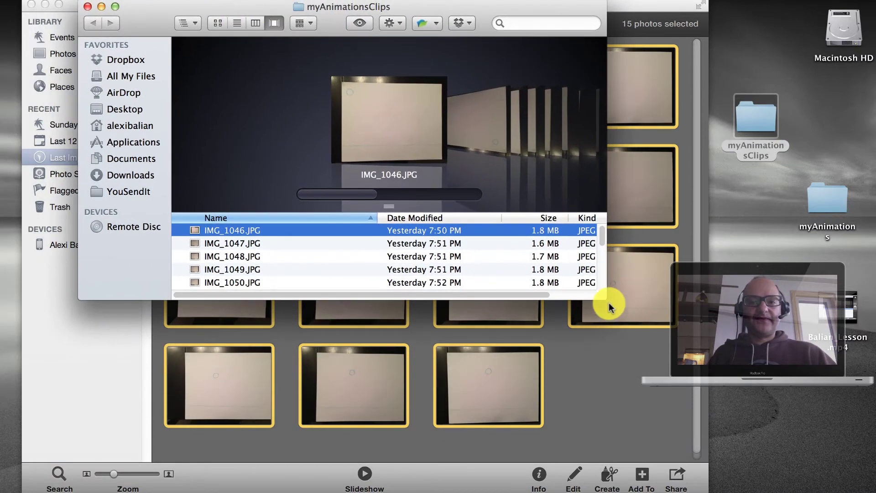
left_click_drag(608, 302, 789, 452)
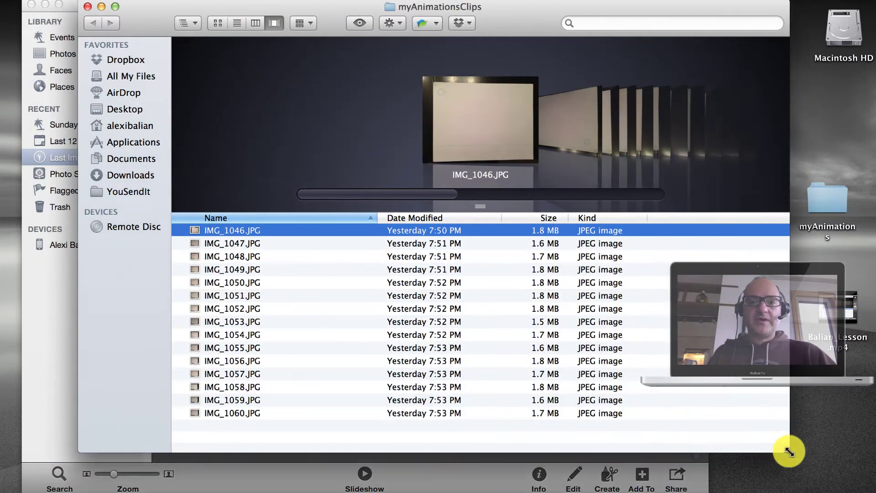
Step through the images to IMG_1047.JPG and enlarge the preview area
left_click(241, 252)
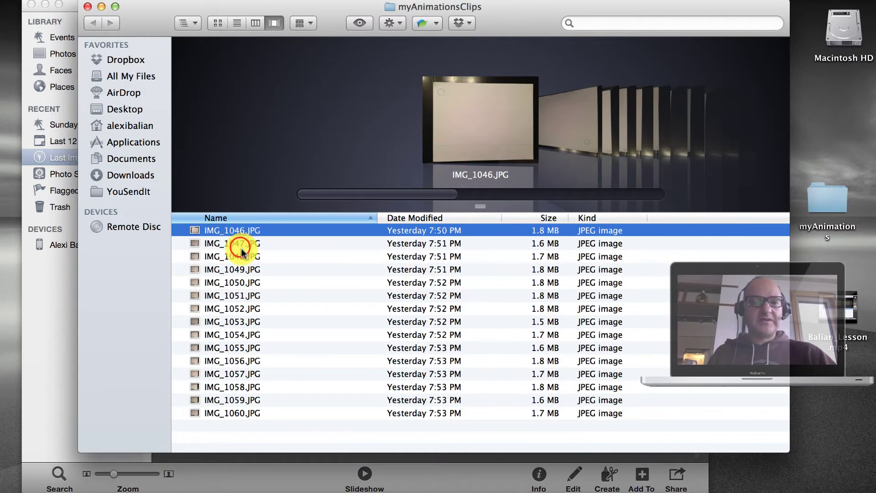
key("Down")
key("Down")
key("Down")
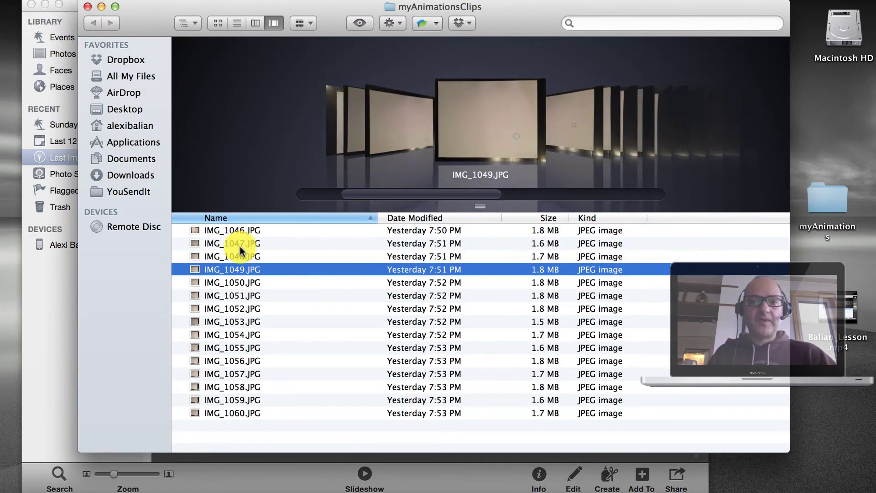
key("Up")
key("Up")
left_click_drag(483, 206, 453, 341)
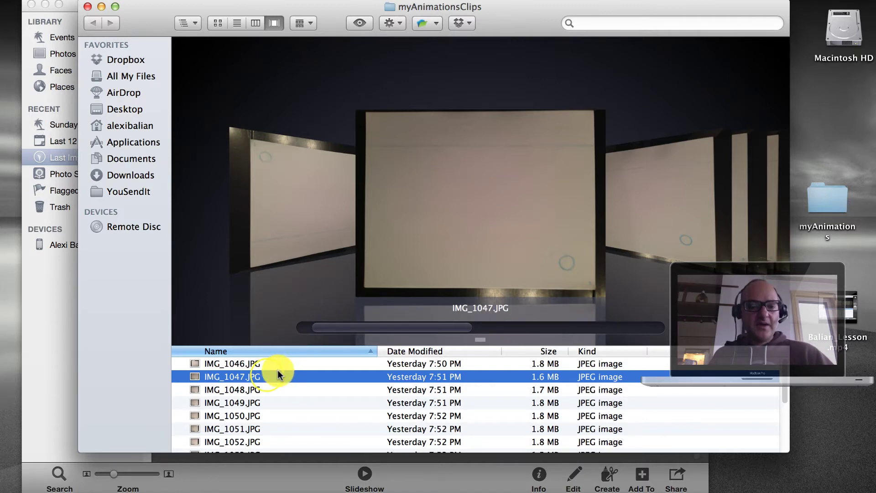
Bring up the file actions menu for IMG_1047.JPG
right_click(266, 373)
mouse_move(295, 253)
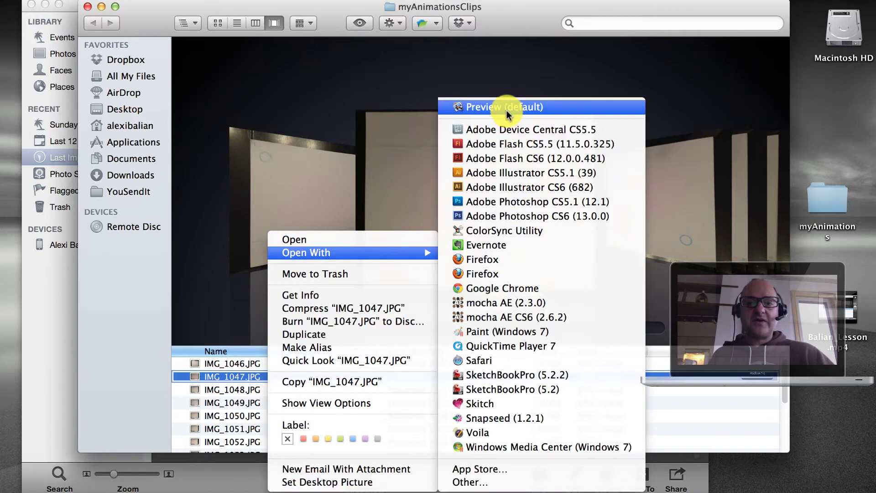
left_click(216, 375)
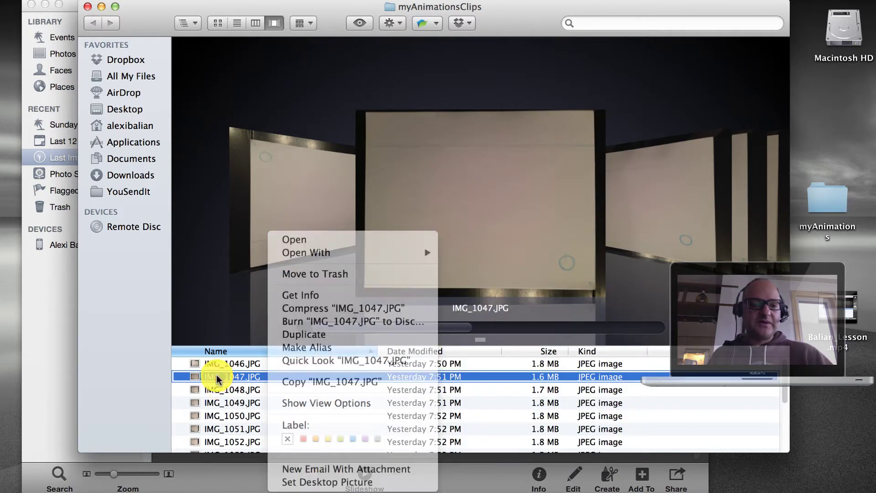
right_click(216, 378)
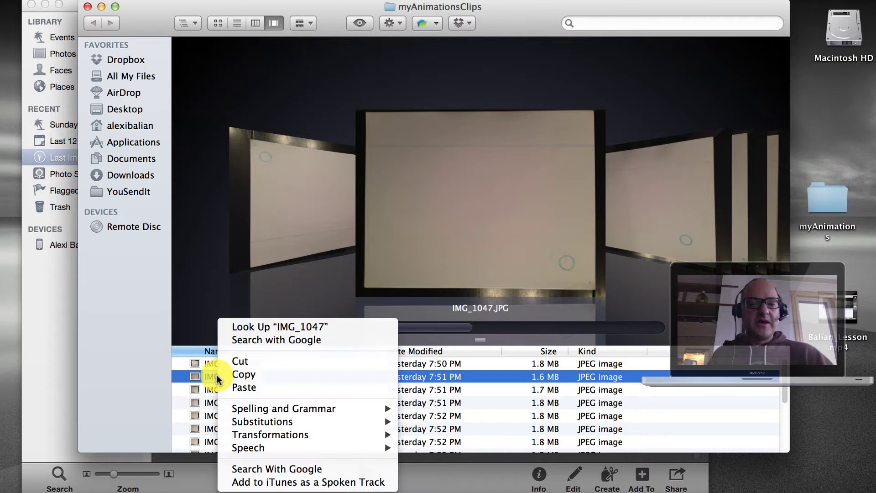
left_click(191, 377)
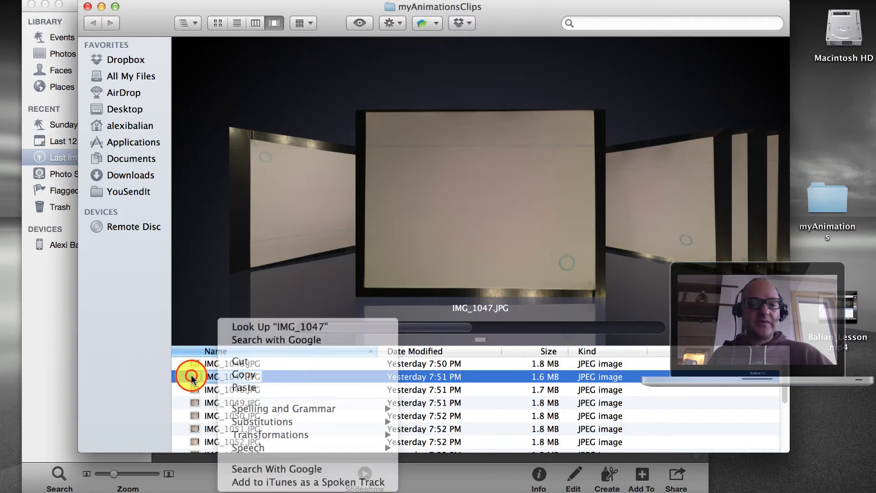
right_click(190, 377)
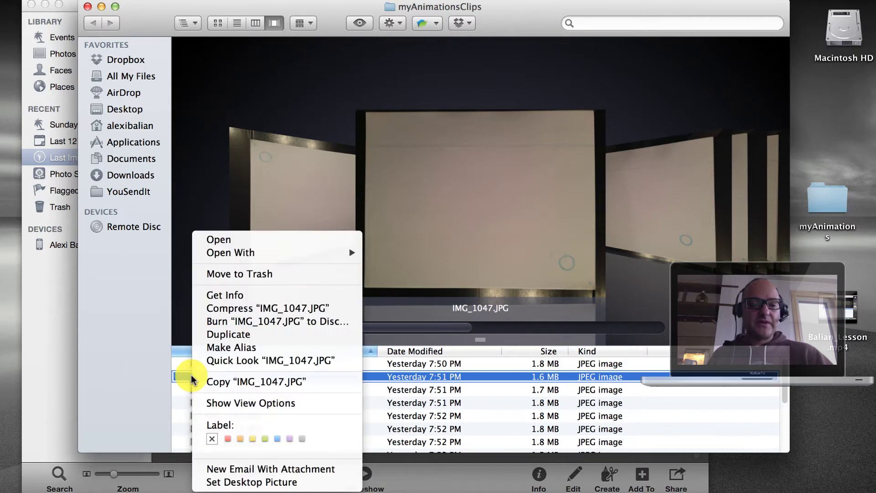
Open IMG_1047.JPG in Preview, rotate it the right way up with Cmd+R, and close it
mouse_move(265, 254)
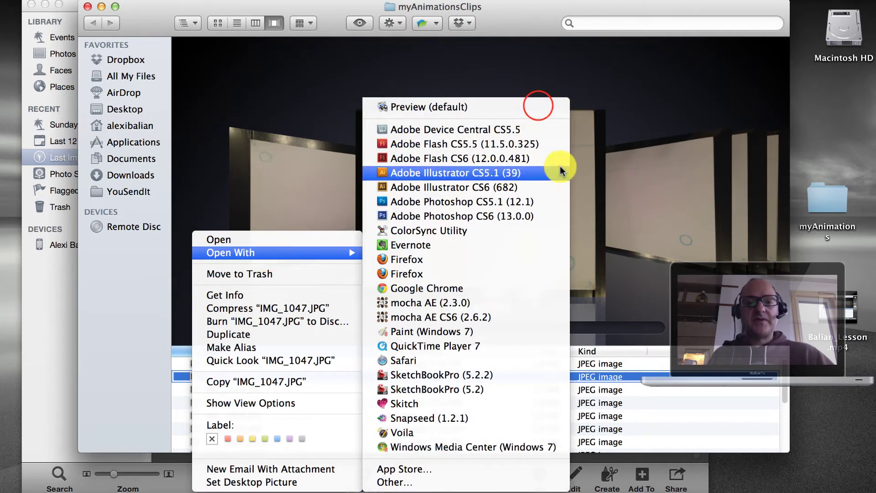
left_click(537, 106)
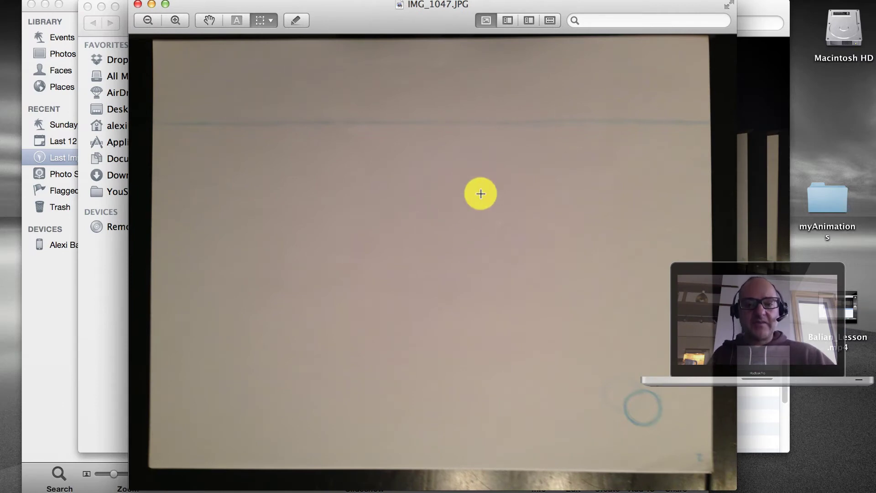
key("super+r")
key("super+r")
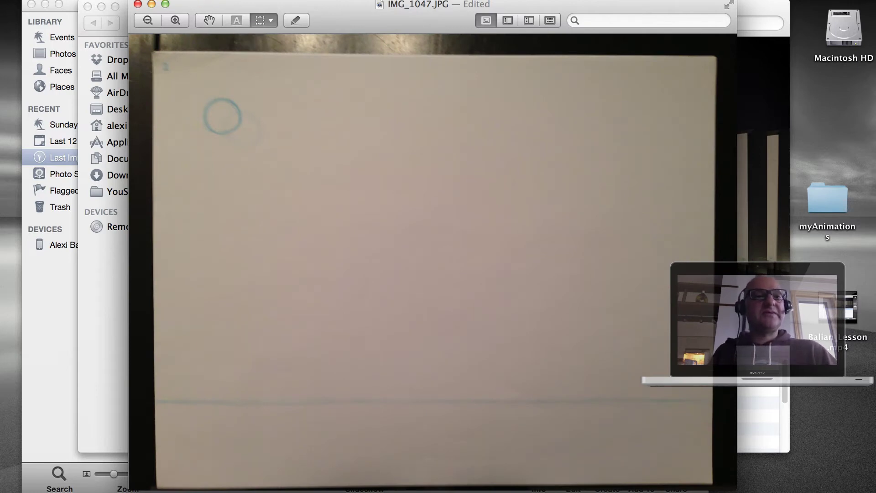
left_click(162, 1)
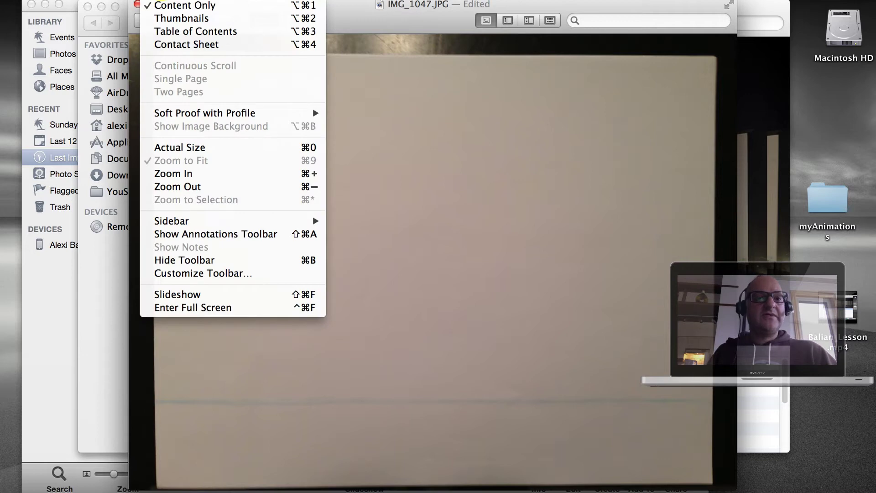
mouse_move(203, 2)
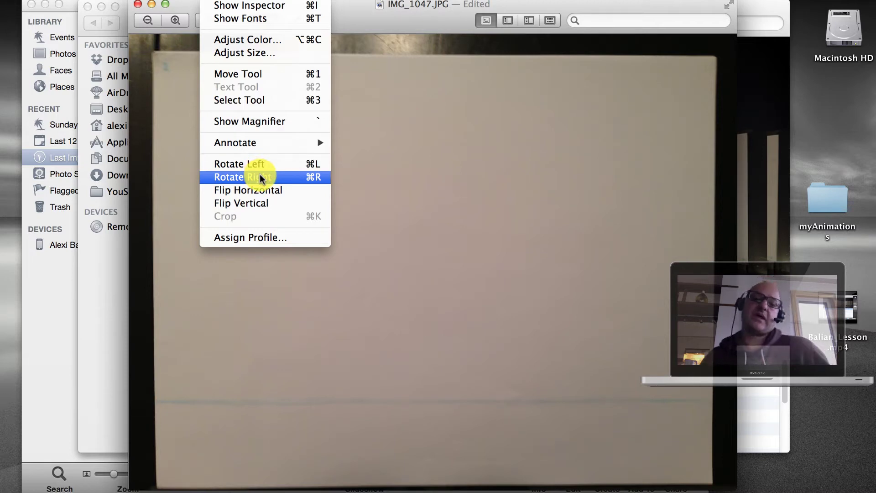
left_click(303, 6)
left_click(303, 6)
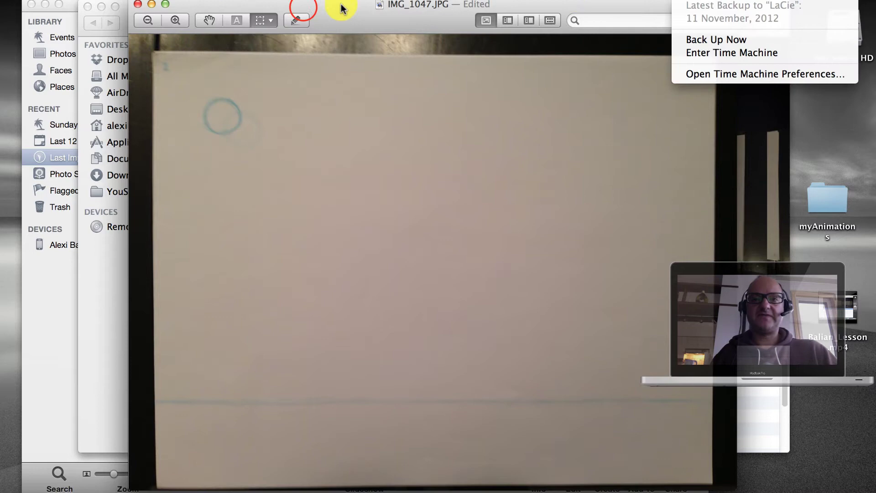
left_click(137, 4)
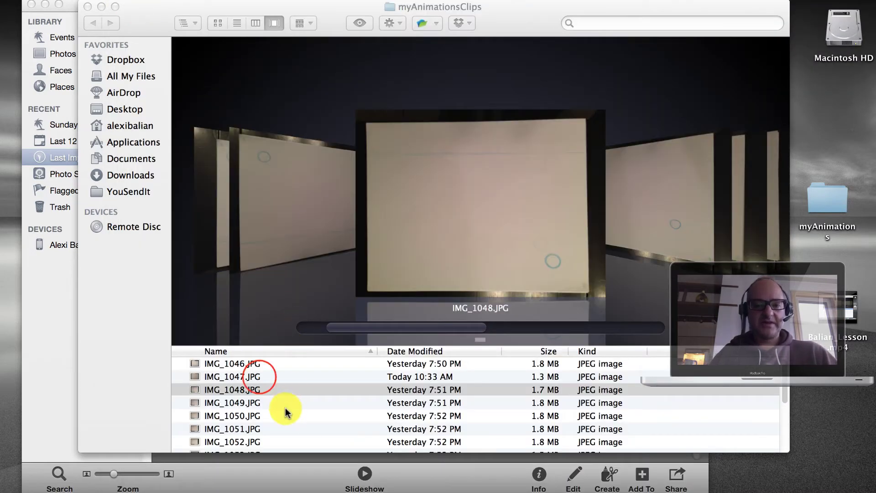
Open IMG_1048.JPG in Preview, rotate it upright with Cmd+R, and close it
left_click(260, 379)
left_click(259, 376)
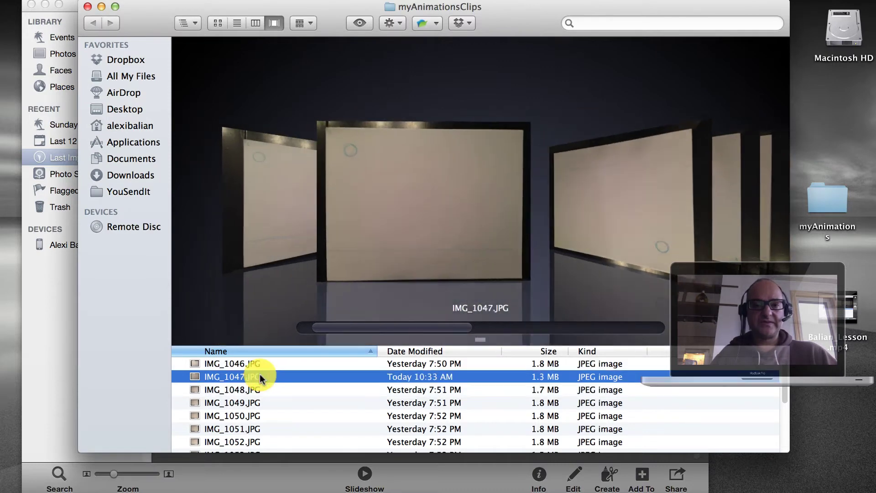
key("Down")
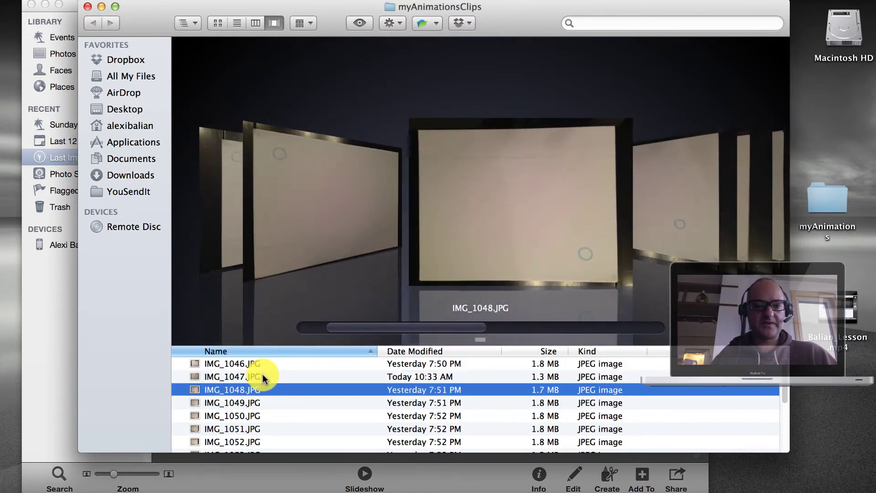
right_click(261, 388)
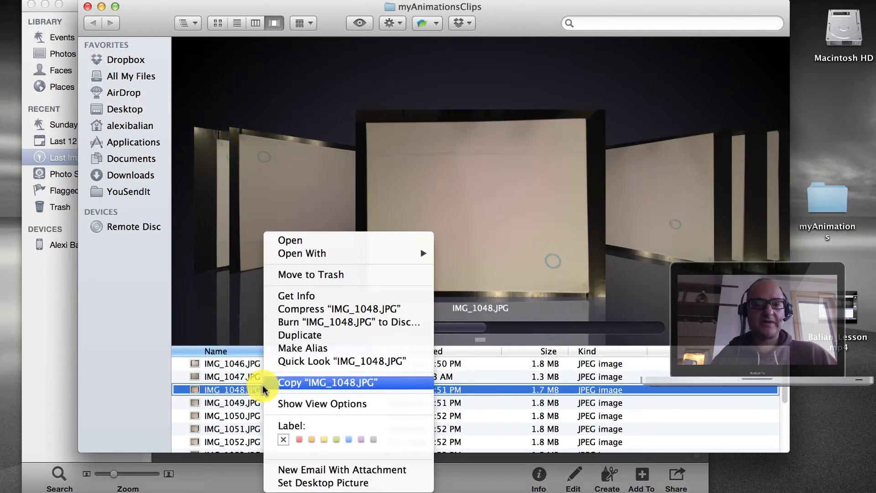
mouse_move(284, 258)
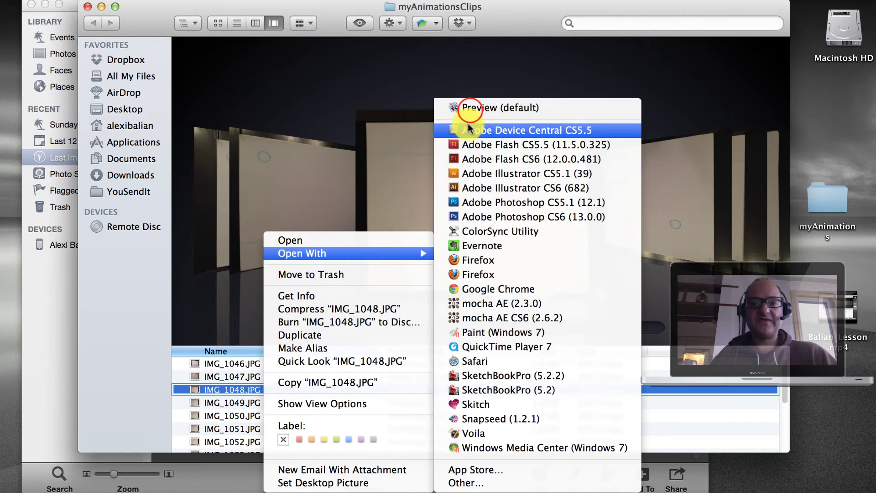
left_click(470, 109)
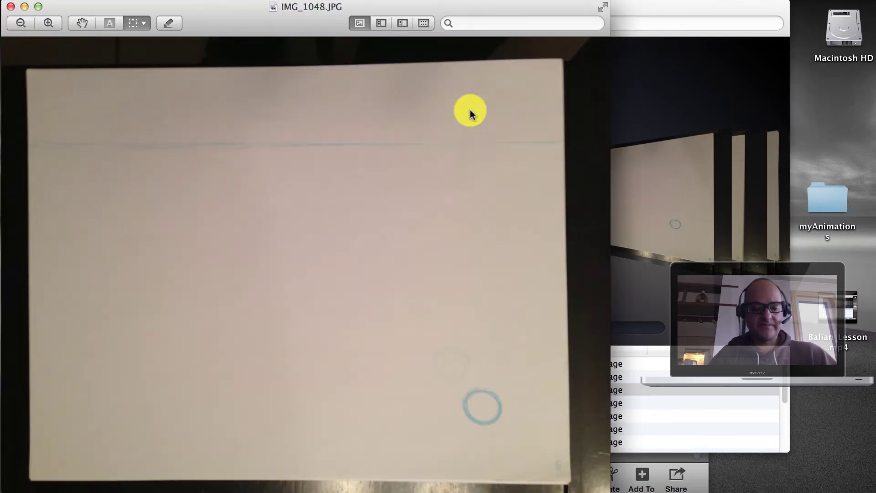
key("super+r")
key("super+r")
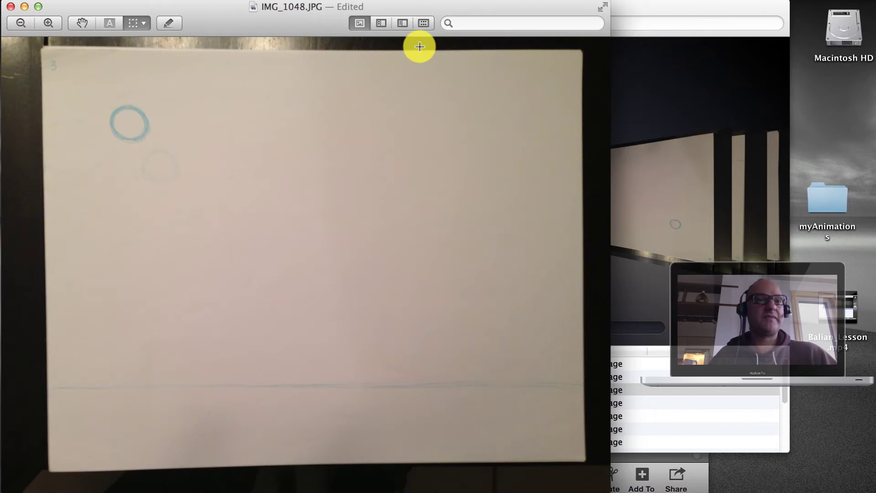
left_click(9, 7)
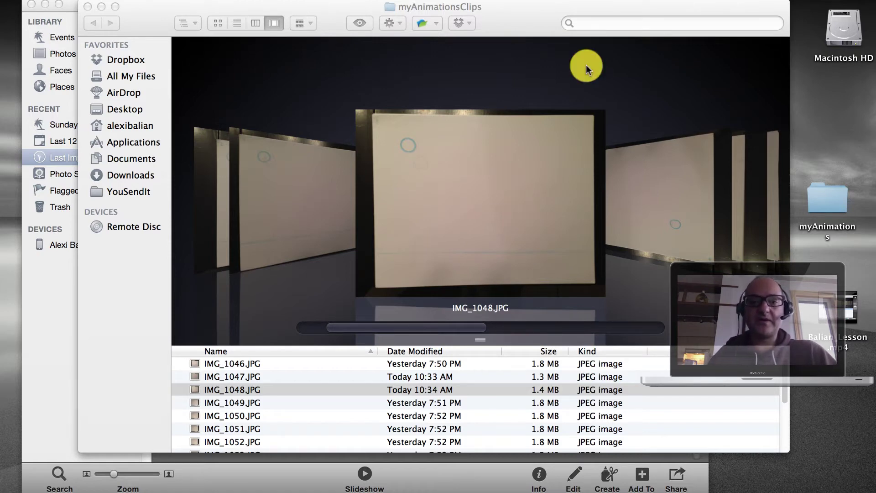
left_click(596, 1)
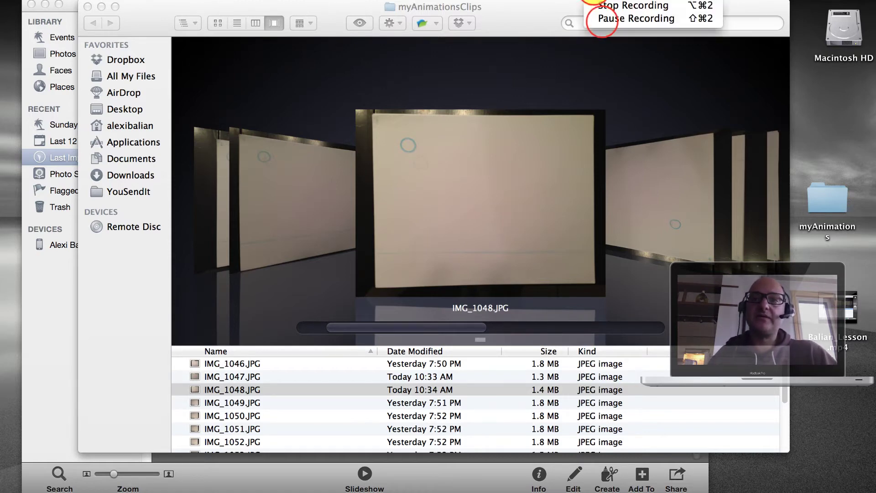
Choose Quit iPhoto from the iPhoto menu
left_click(603, 19)
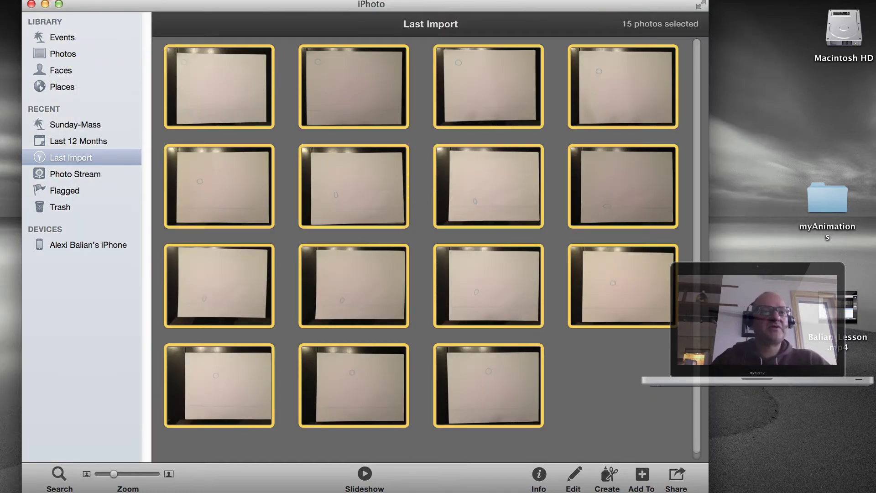
left_click(49, 1)
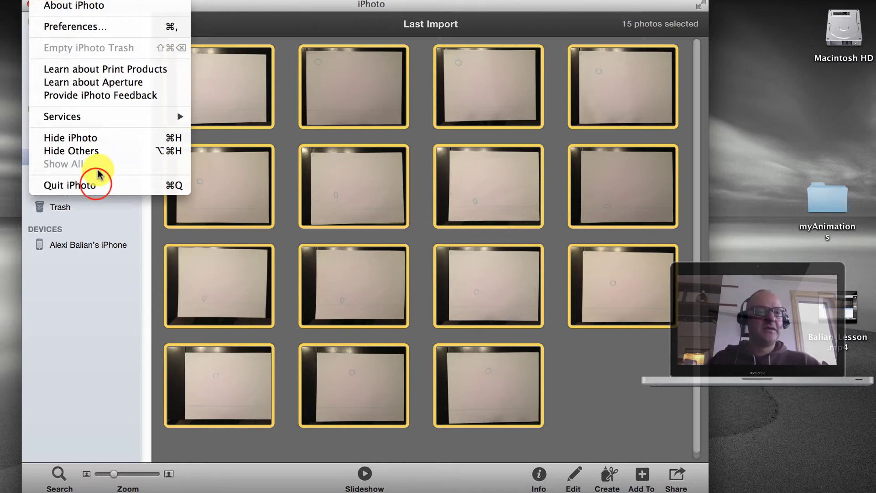
left_click(96, 185)
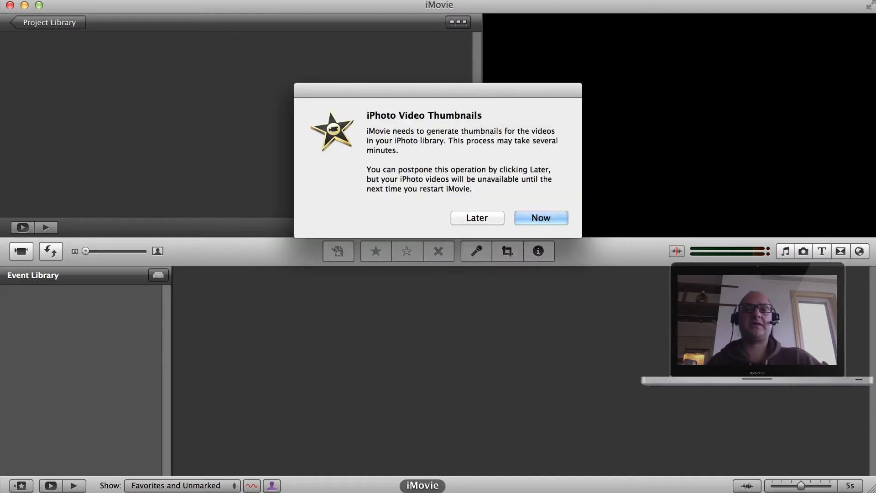
Postpone iPhoto thumbnail generation and open the first clip of MyAnimation 1 in the Precision Editor
left_click(479, 218)
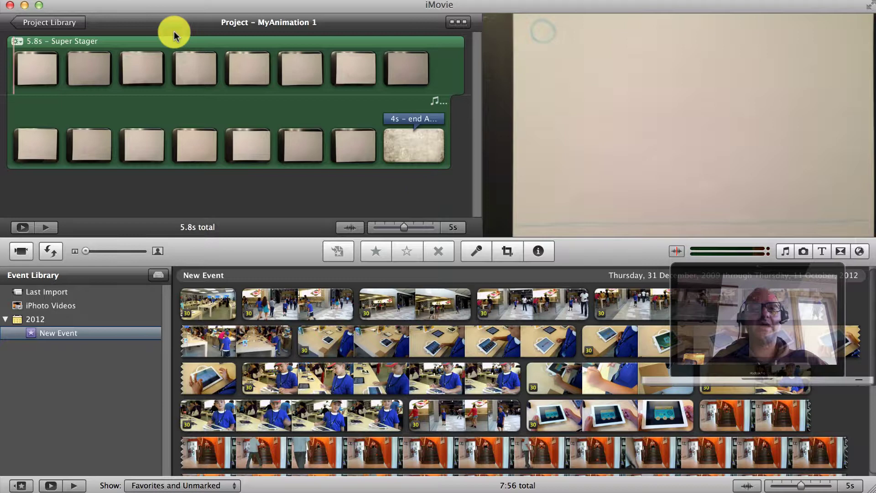
left_click(16, 81)
left_click(16, 77)
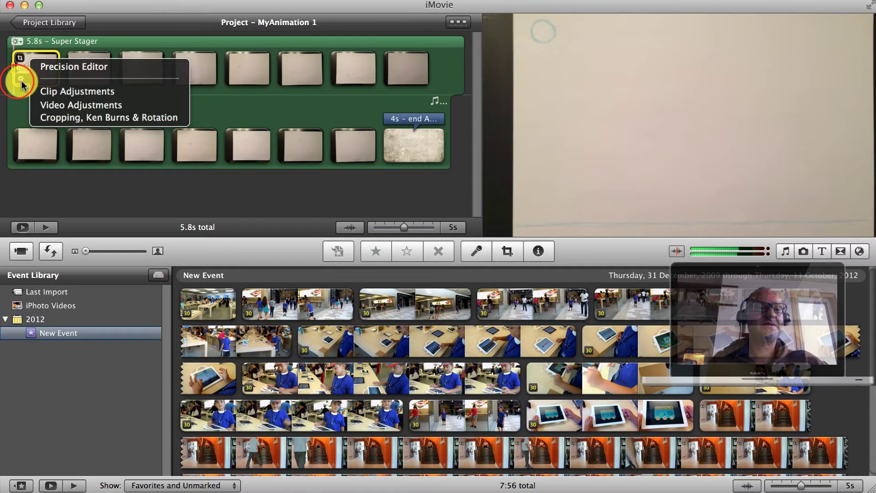
left_click(59, 64)
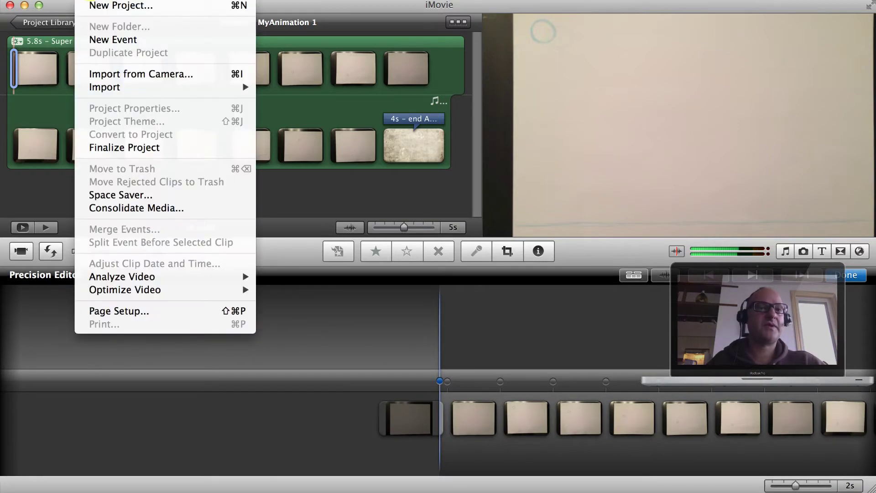
Create a new project named MyAnimation at 24 fps Cinema
left_click(91, 4)
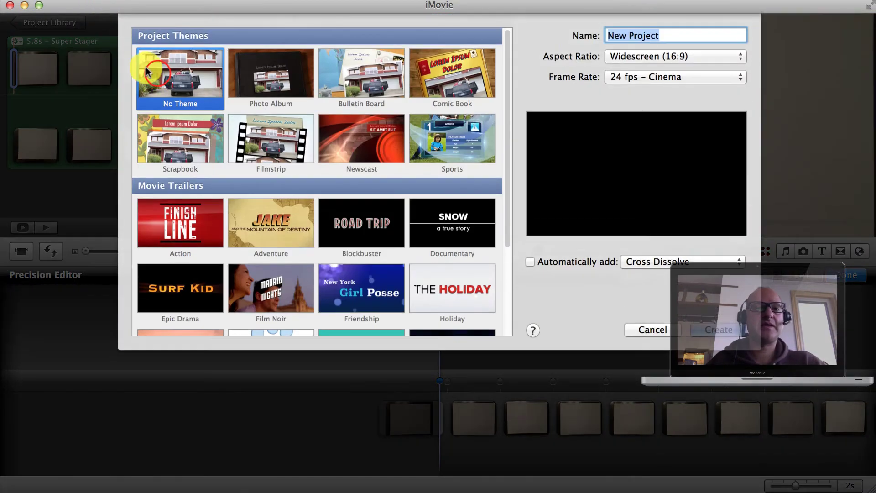
left_click(656, 37)
triple_click(660, 36)
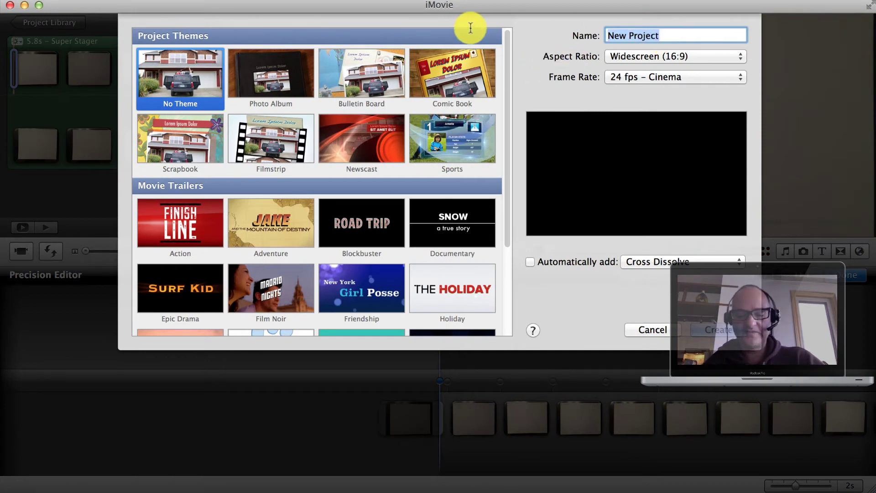
type("MyAnimation")
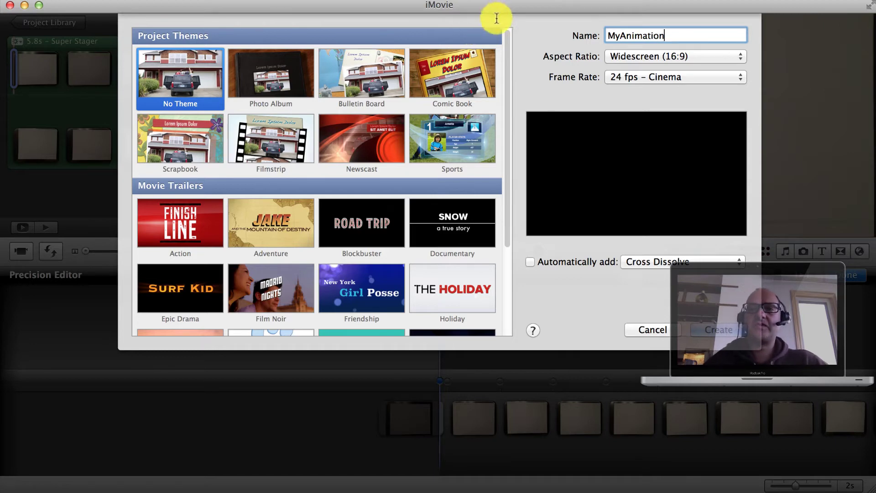
left_click(649, 86)
left_click(651, 77)
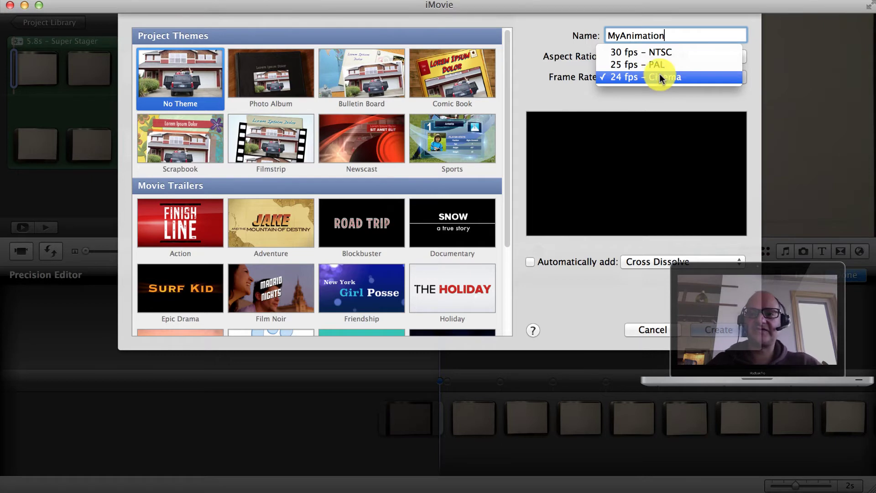
left_click(716, 327)
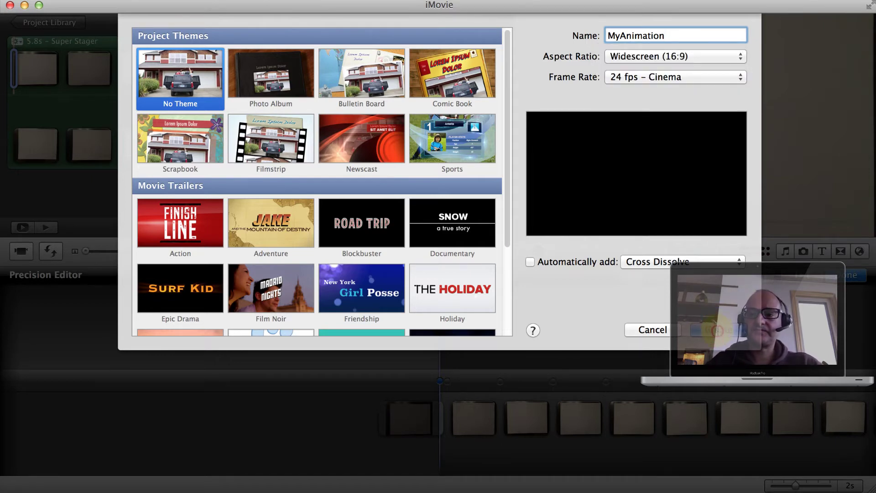
left_click(717, 330)
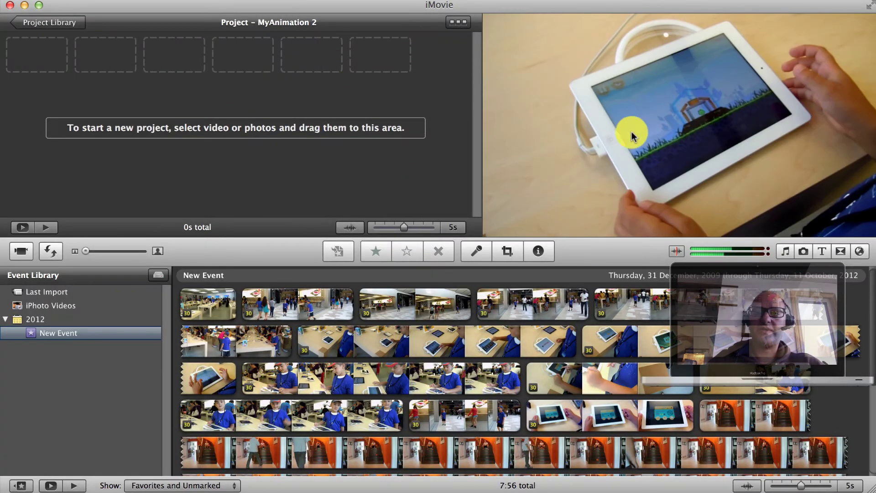
Open the iPhoto photos browser, collapse the iPhoto library tree, and slide iMovie left
left_click(804, 253)
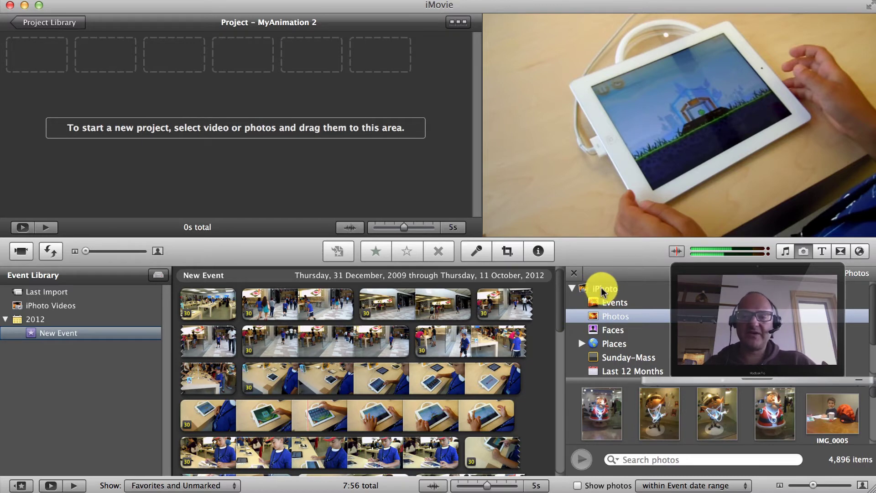
left_click(573, 290)
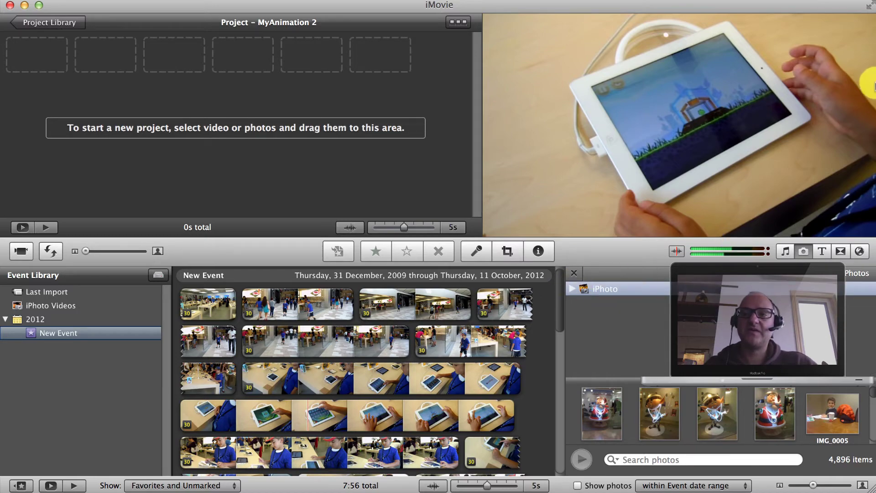
left_click_drag(714, 5, 527, 5)
Open the myAnimations folder and drag IMG_1046–IMG_1060 into the MyAnimation 2 project
left_click(837, 221)
double_click(837, 221)
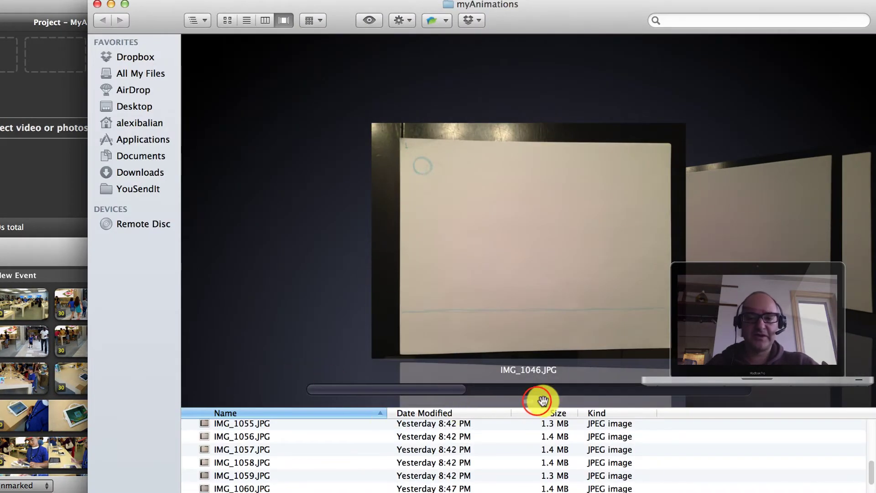
left_click_drag(537, 400, 507, 199)
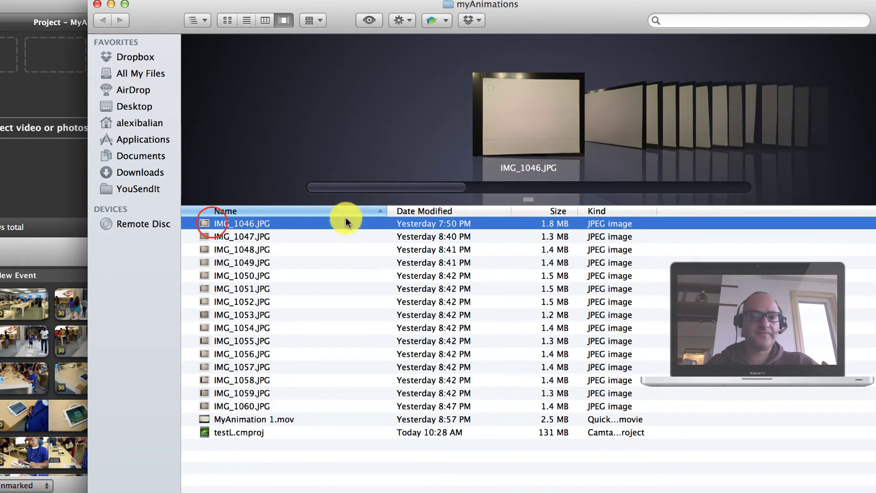
left_click(212, 223)
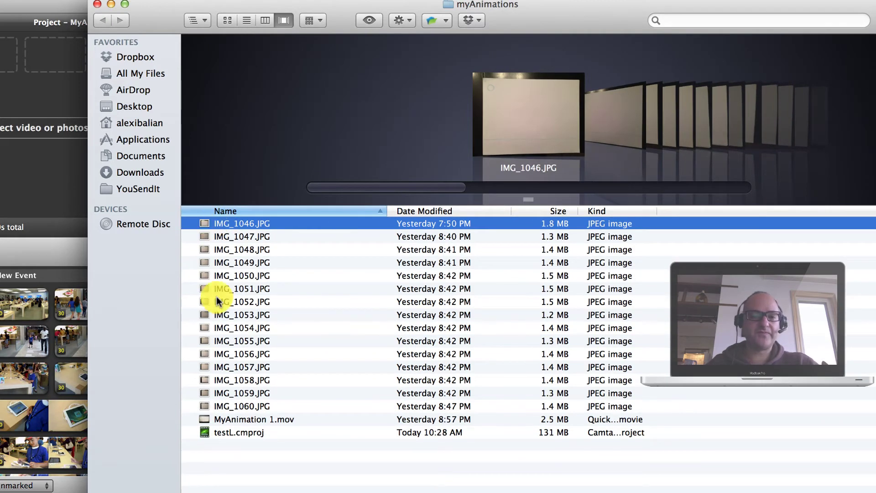
left_click(257, 406, "shift")
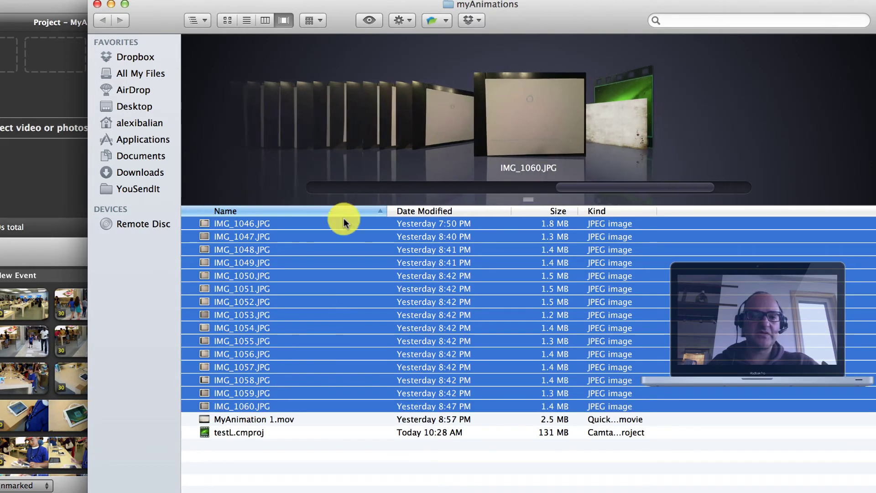
left_click_drag(141, 8, 585, 7)
left_click_drag(646, 226, 122, 50)
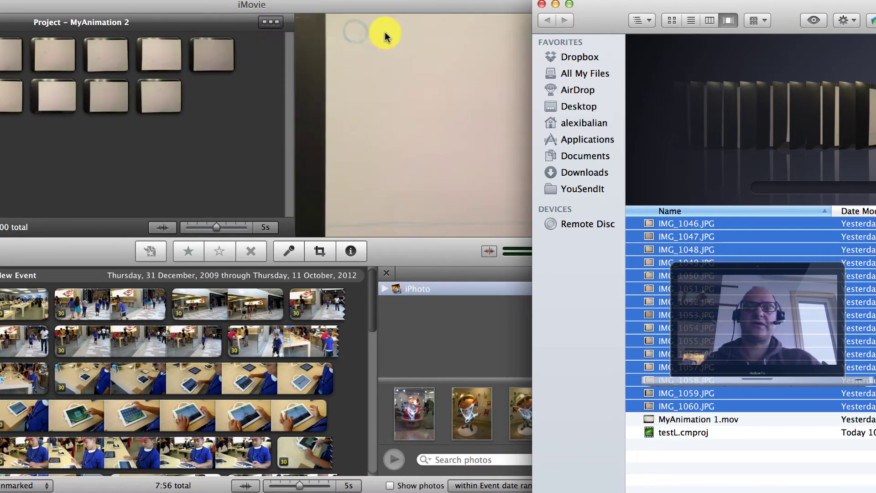
Close the Finder window, zoom iMovie to full screen, and open the fourth still's action menu
left_click(556, 5)
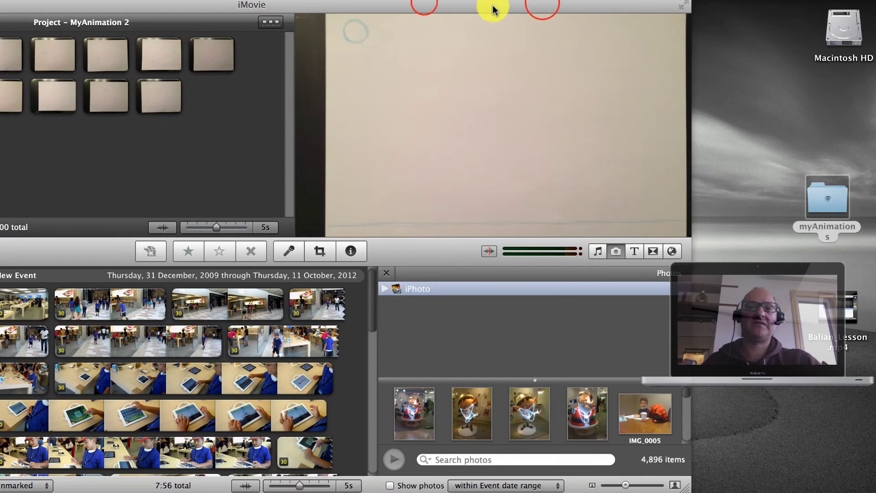
double_click(422, 4)
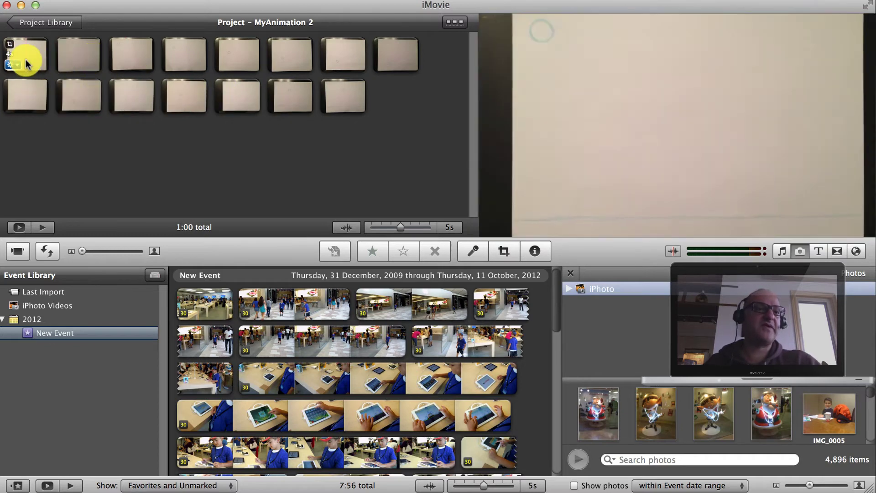
left_click(177, 67)
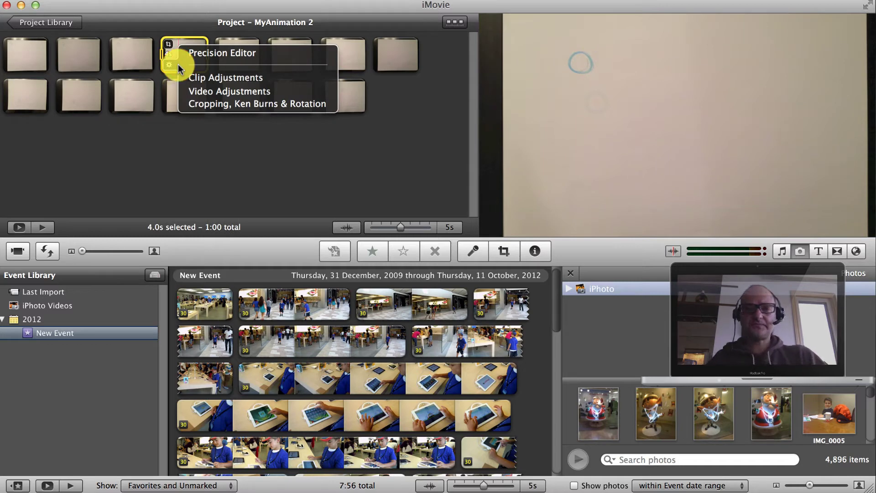
Give all stills a 0.1 s duration with Video Effect None, making the project 1.8 s
left_click(233, 79)
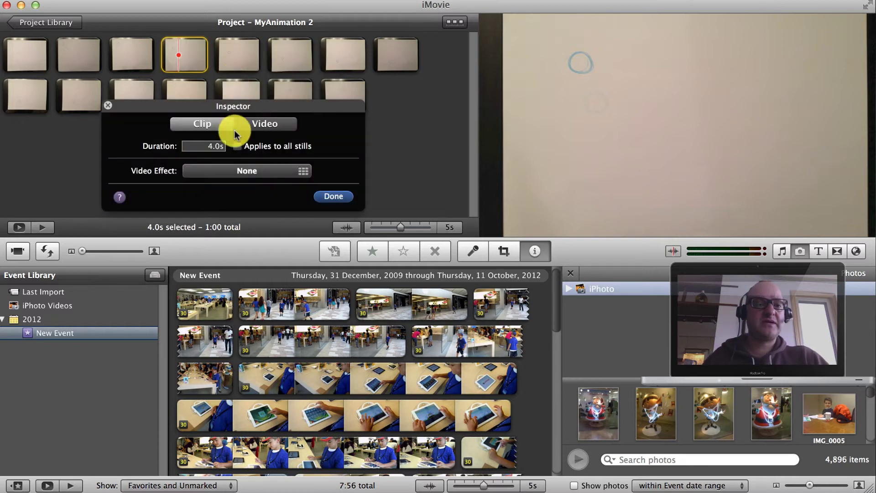
left_click(220, 146)
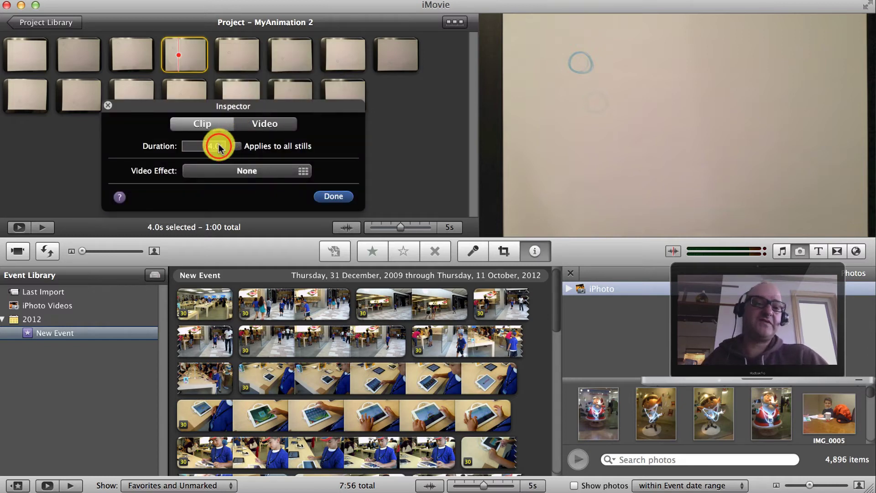
key("BackSpace")
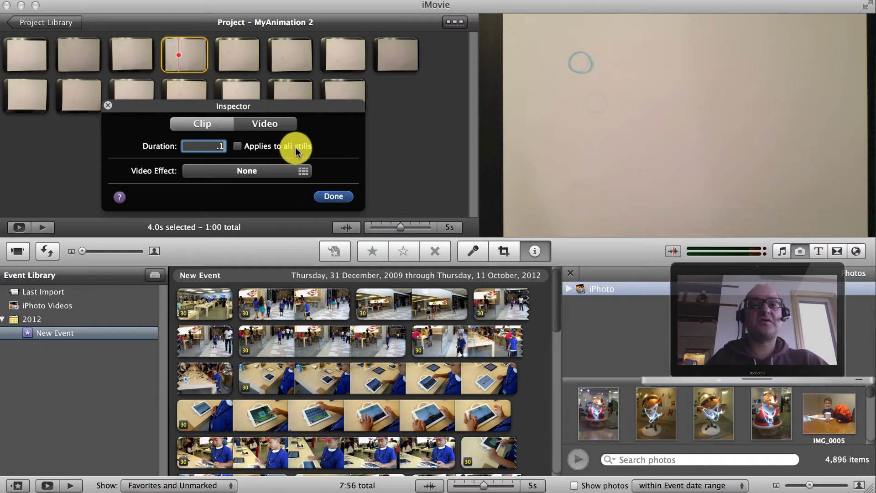
left_click(237, 146)
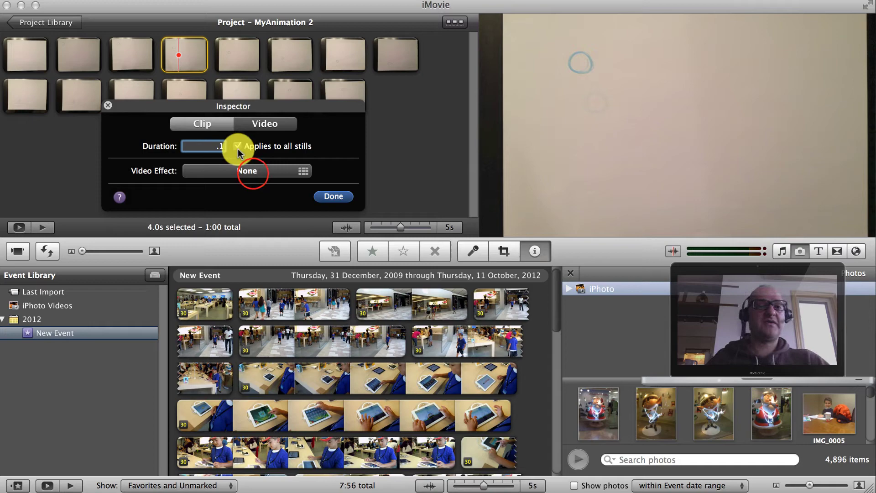
left_click(252, 172)
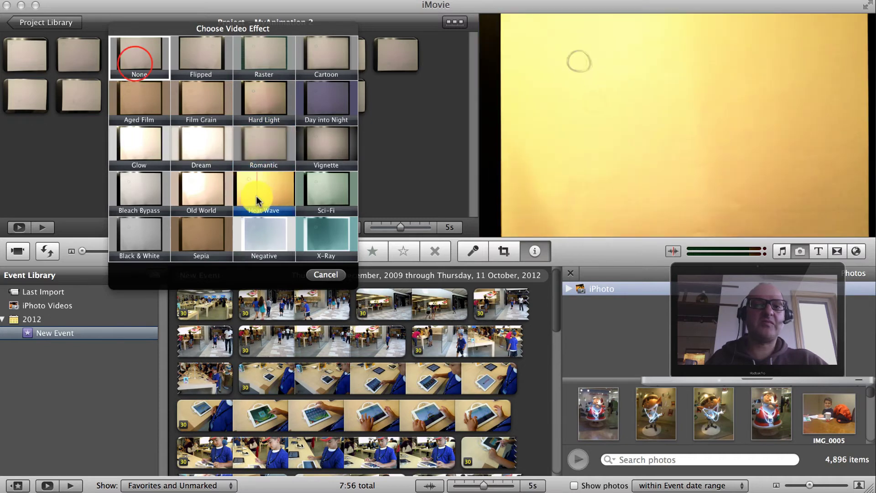
left_click(136, 62)
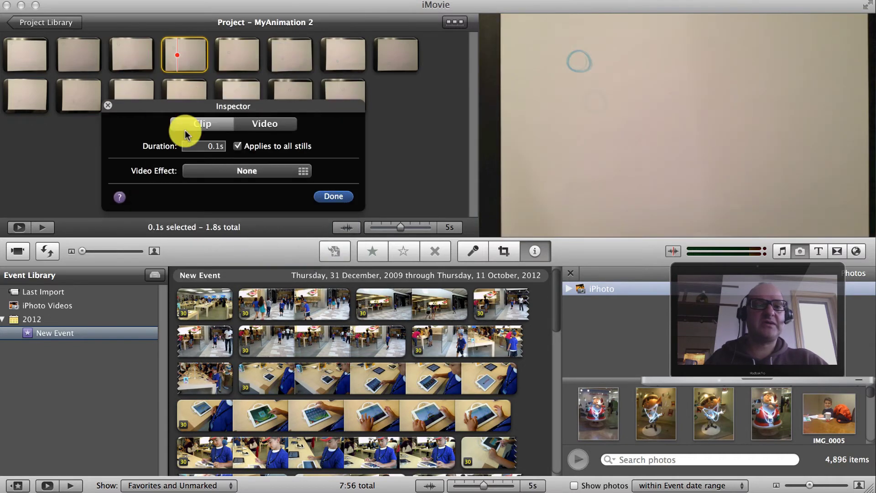
left_click(338, 197)
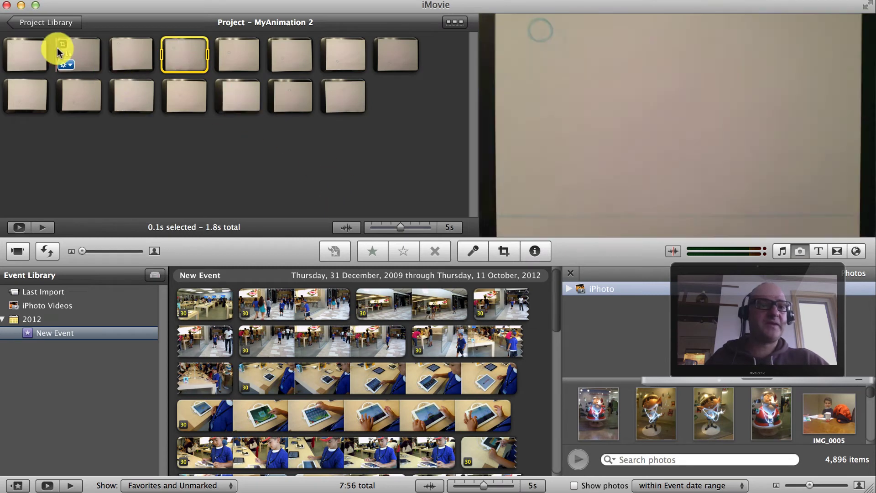
Bring up the crop and Ken Burns viewer and set stills four through eight to Fit
left_click(192, 66)
left_click(172, 64)
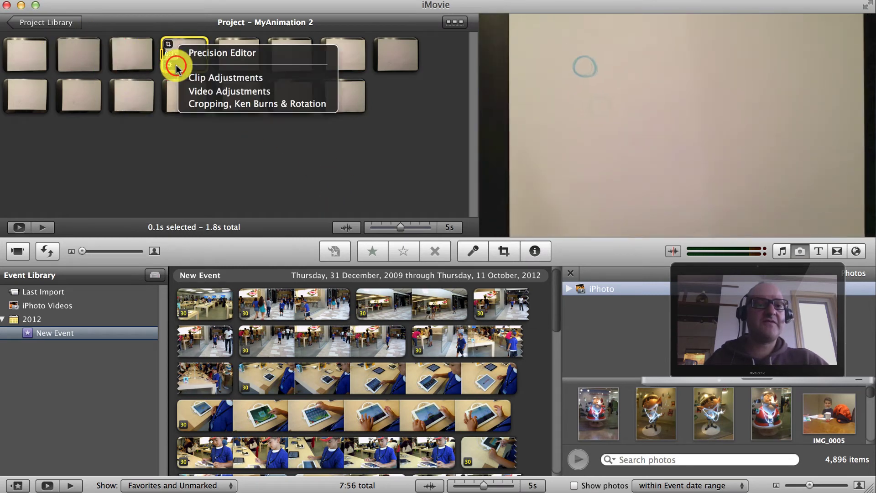
left_click(186, 104)
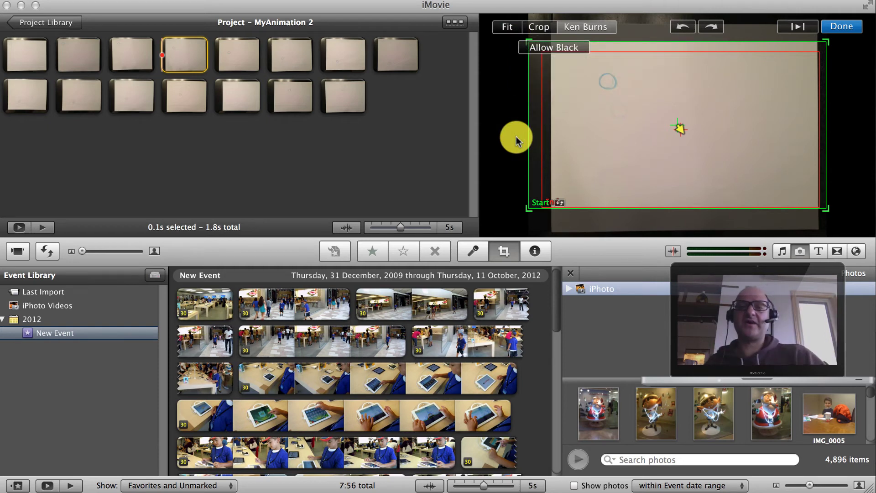
left_click(520, 30)
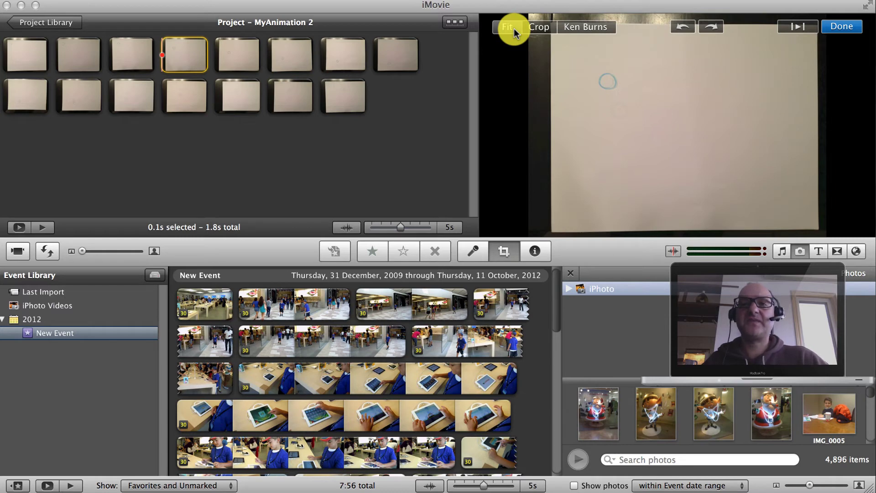
left_click(232, 63)
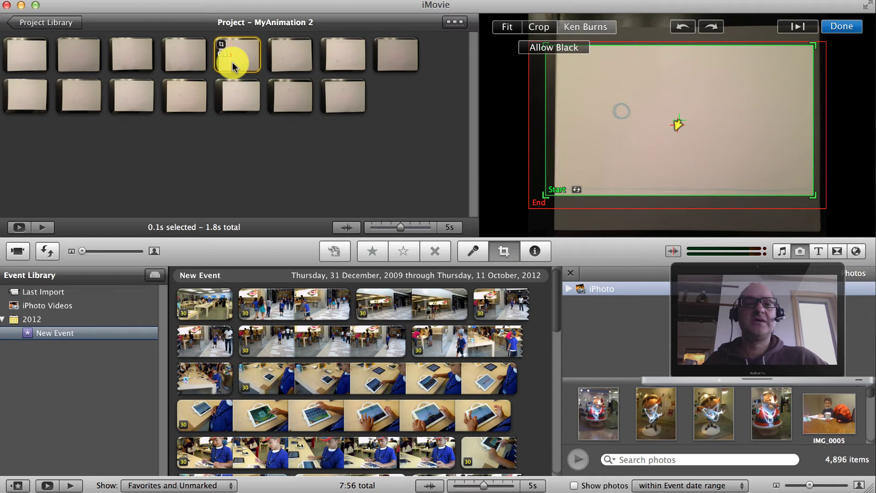
left_click(508, 28)
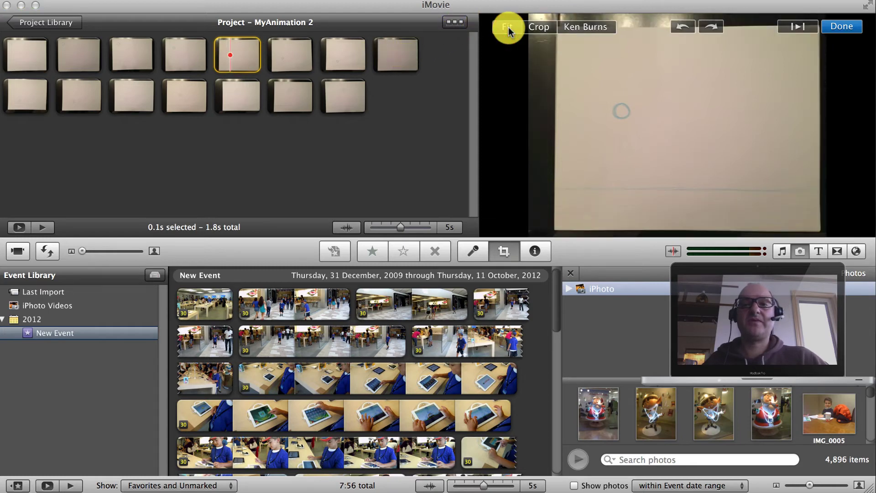
left_click(305, 50)
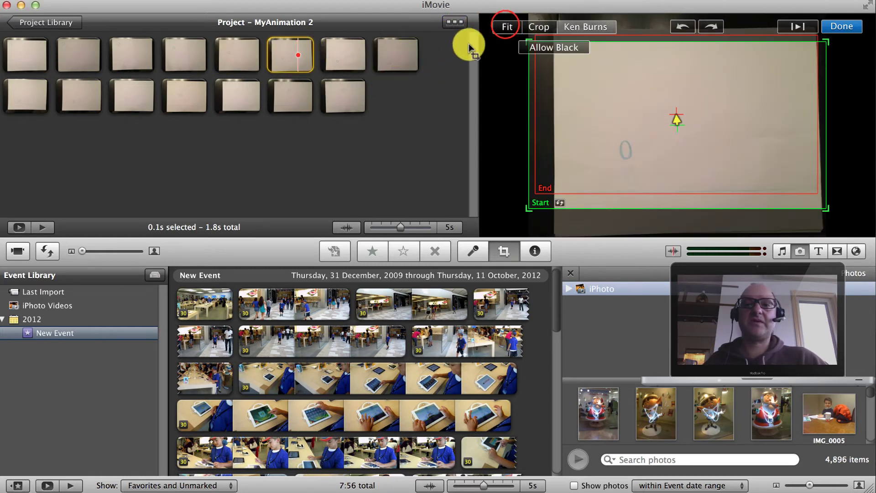
left_click(507, 28)
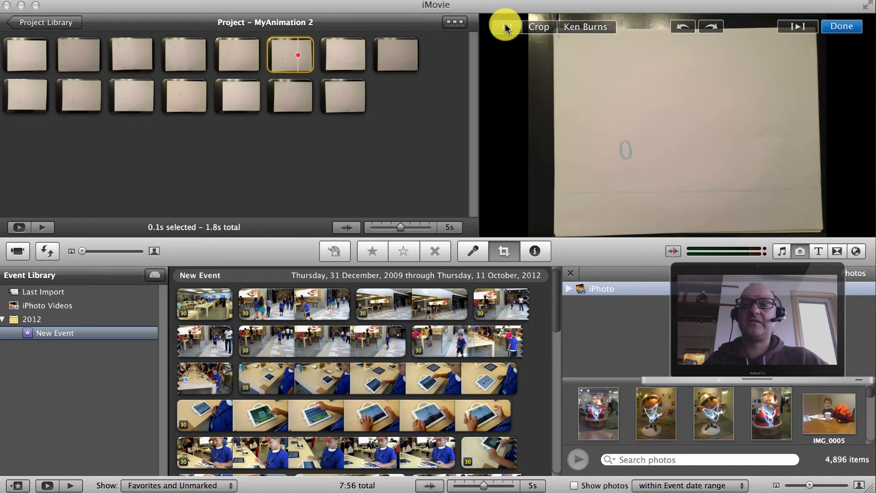
left_click(333, 52)
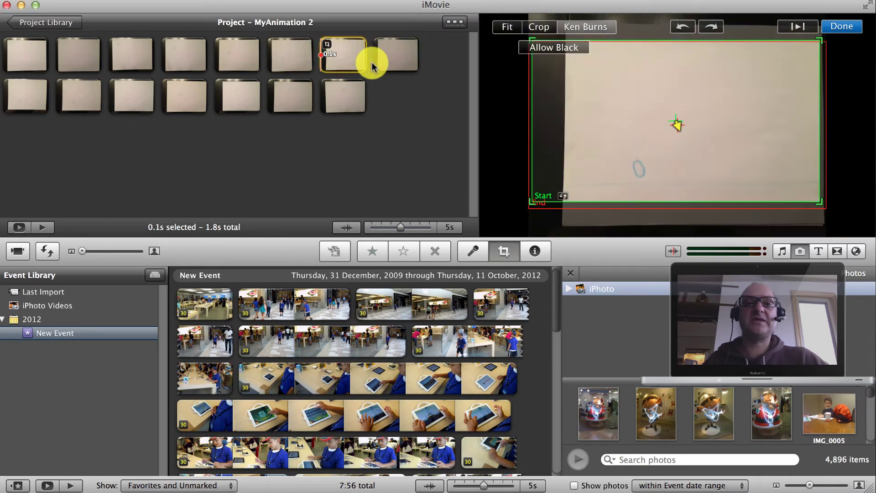
left_click(507, 27)
left_click(385, 58)
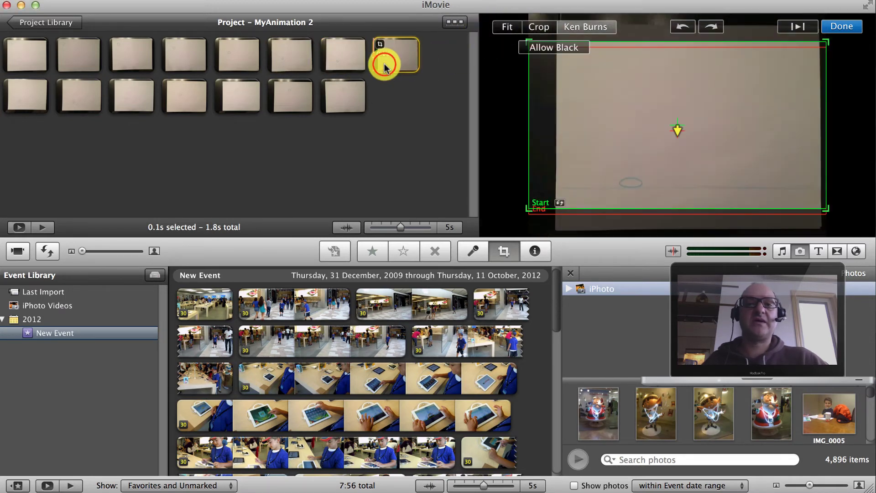
left_click(508, 26)
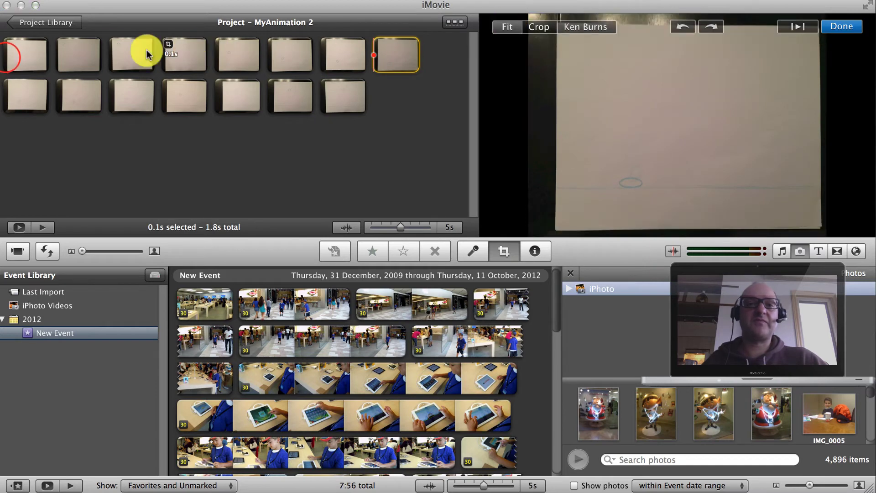
Set the first three stills and the ninth still to Fit
left_click(19, 51)
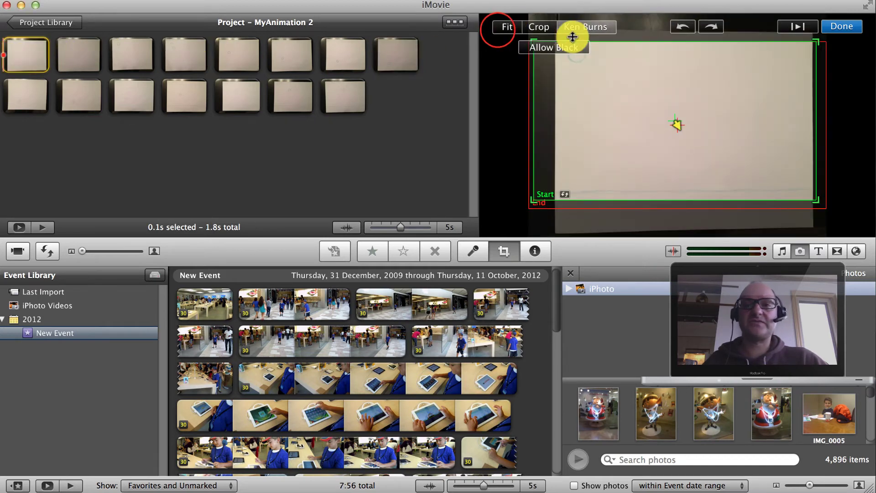
left_click(502, 28)
left_click(87, 61)
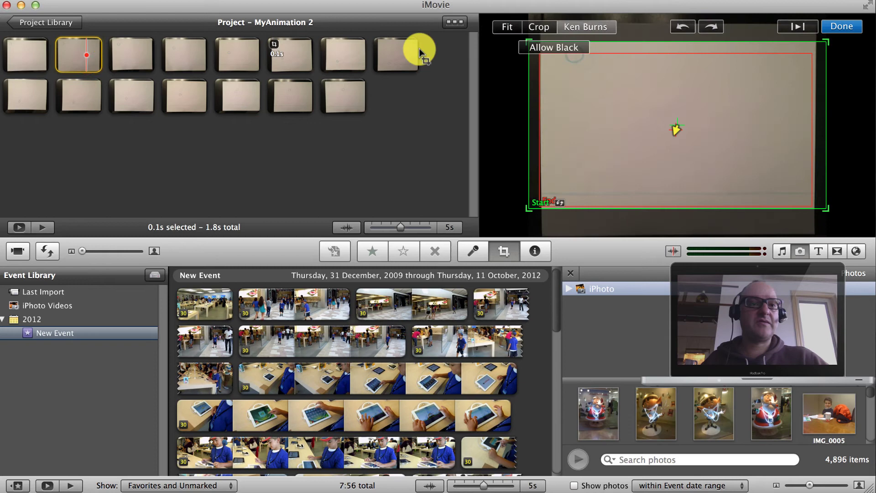
left_click(495, 29)
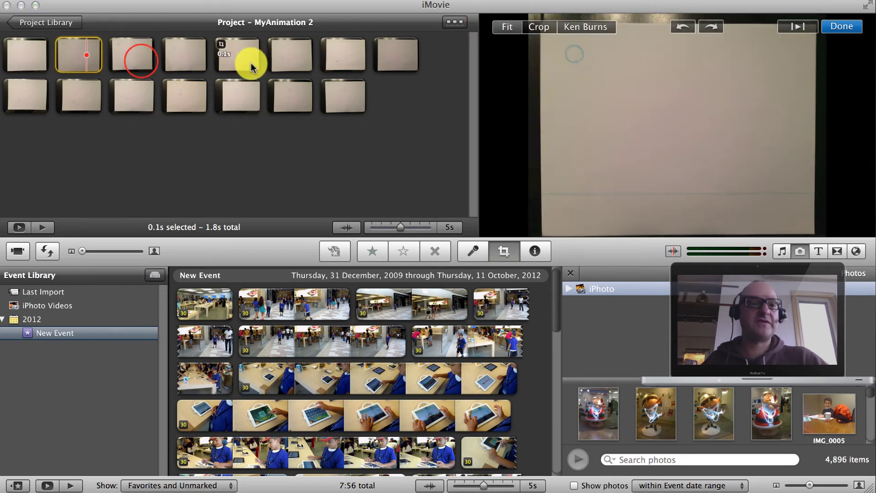
left_click(141, 57)
left_click(500, 26)
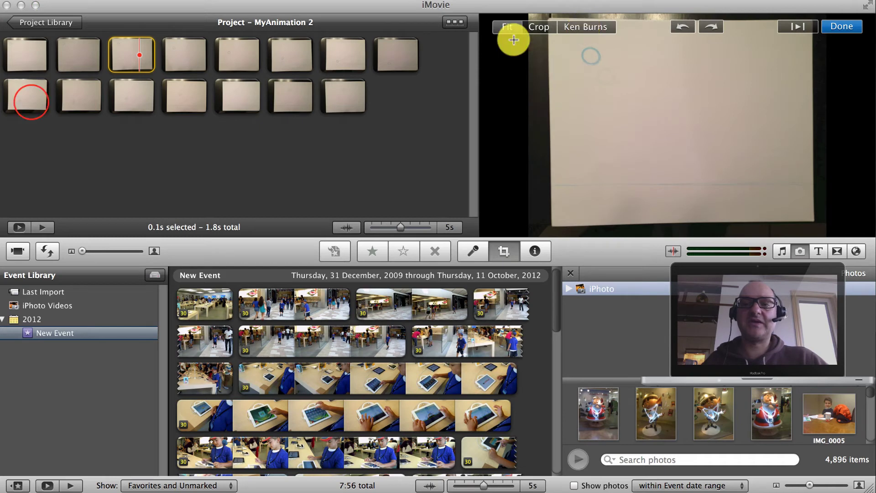
left_click(27, 98)
left_click(503, 27)
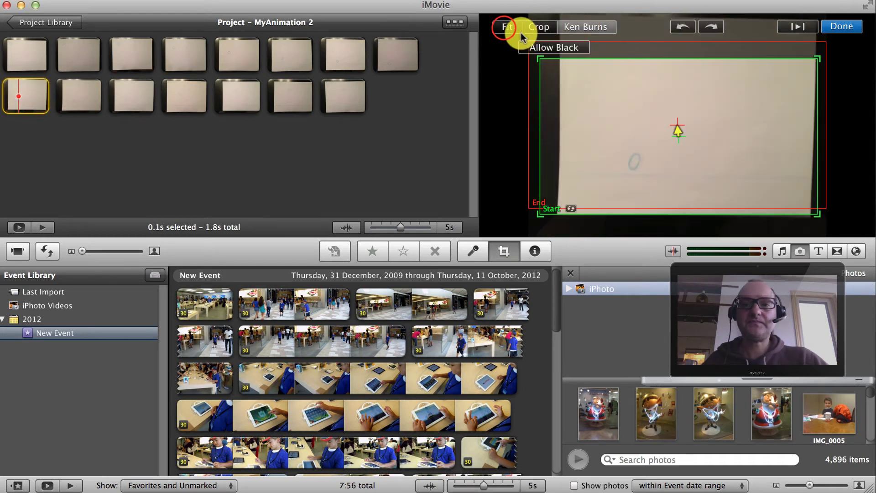
left_click(505, 27)
Set the tenth through final stills to Fit and finish with Done
left_click(73, 94)
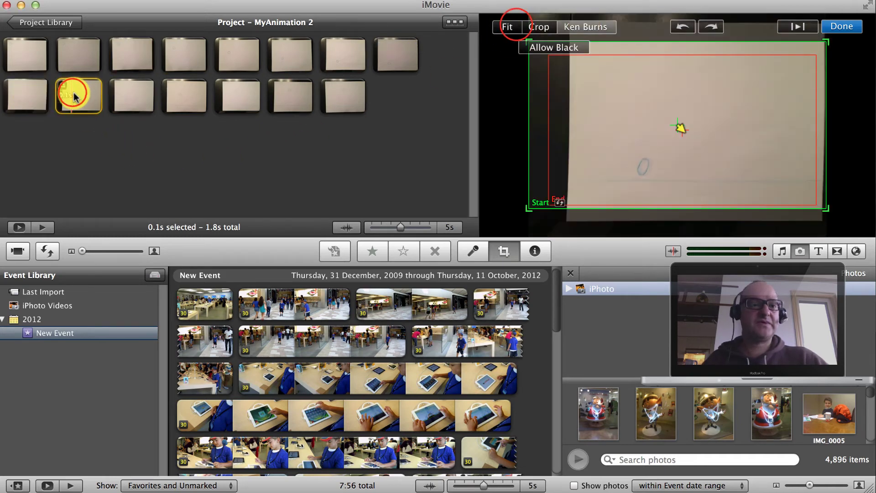
left_click(506, 27)
left_click(151, 86)
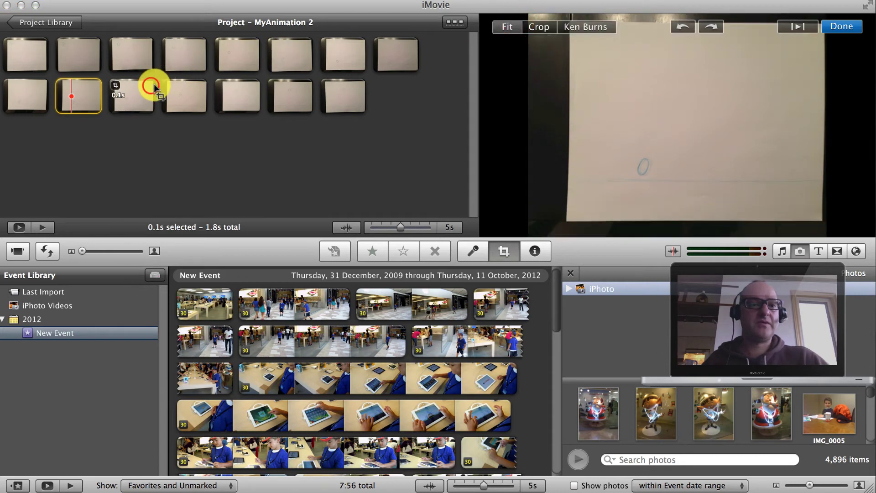
left_click(502, 26)
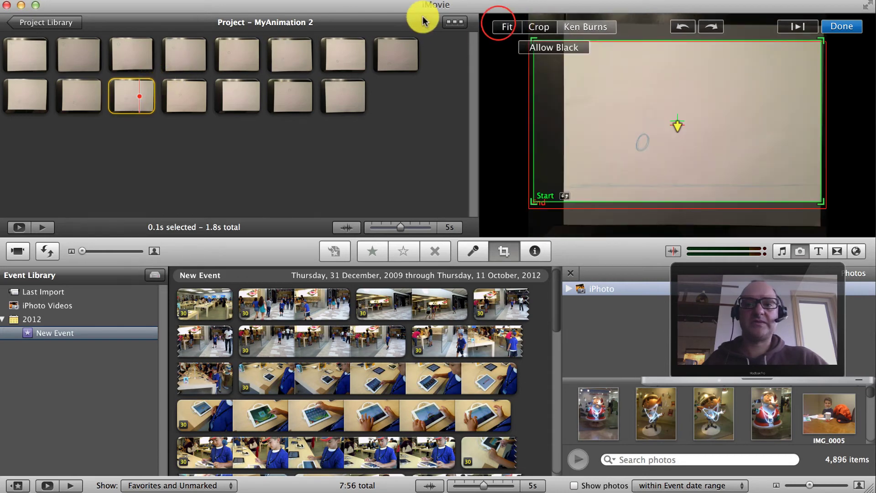
left_click(500, 25)
left_click(184, 90)
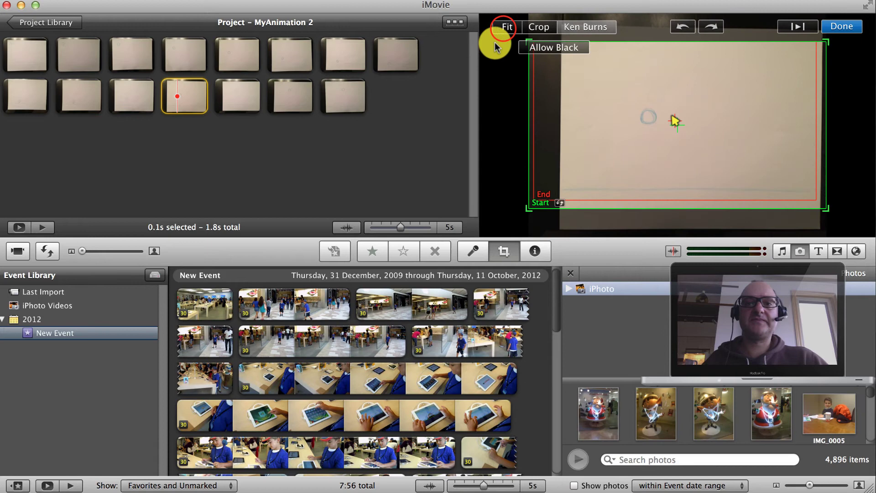
left_click(504, 27)
left_click(243, 96)
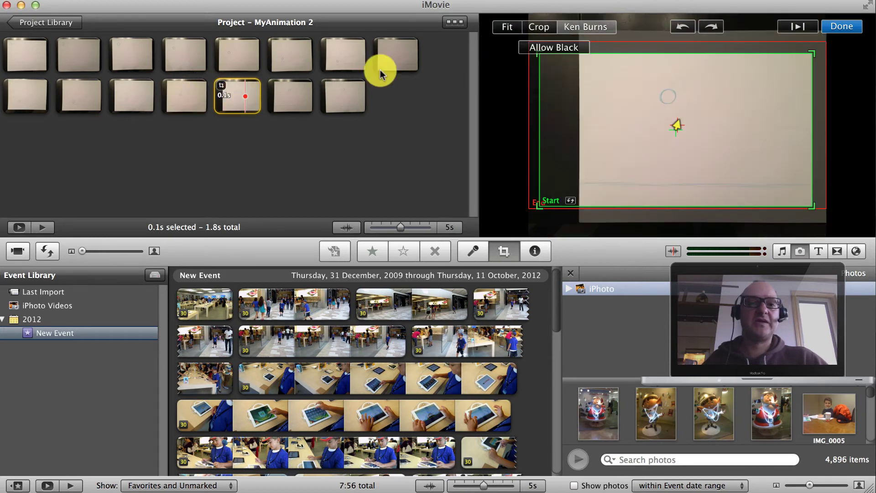
left_click(506, 27)
left_click(288, 95)
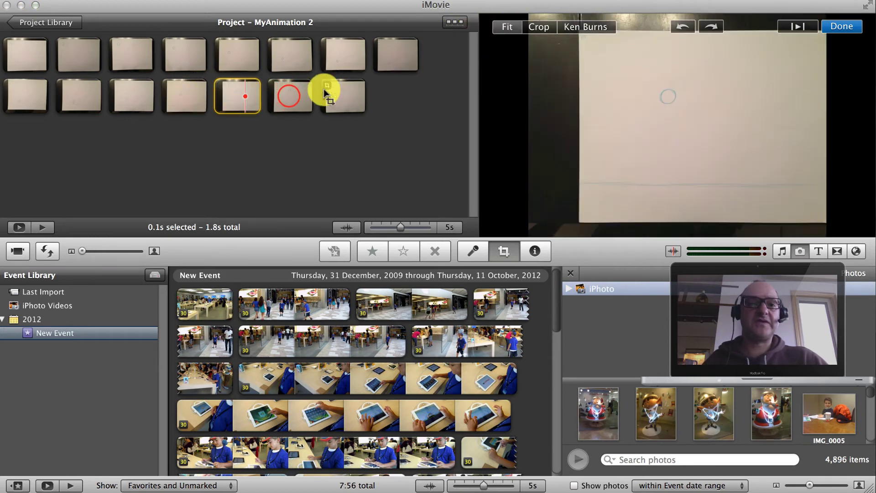
left_click(507, 26)
left_click(343, 96)
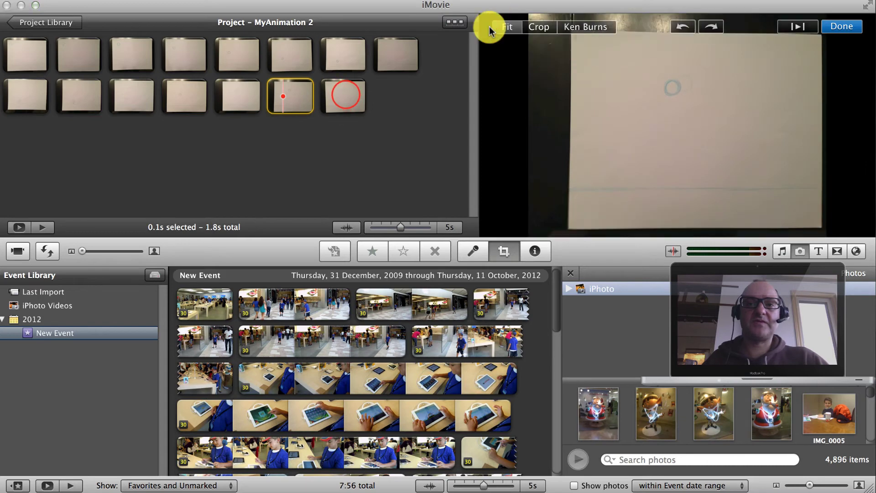
left_click(510, 26)
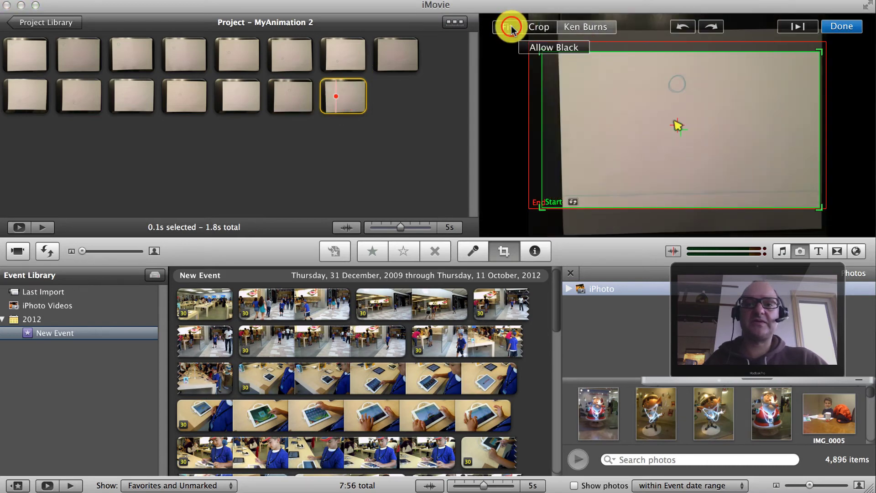
left_click(847, 28)
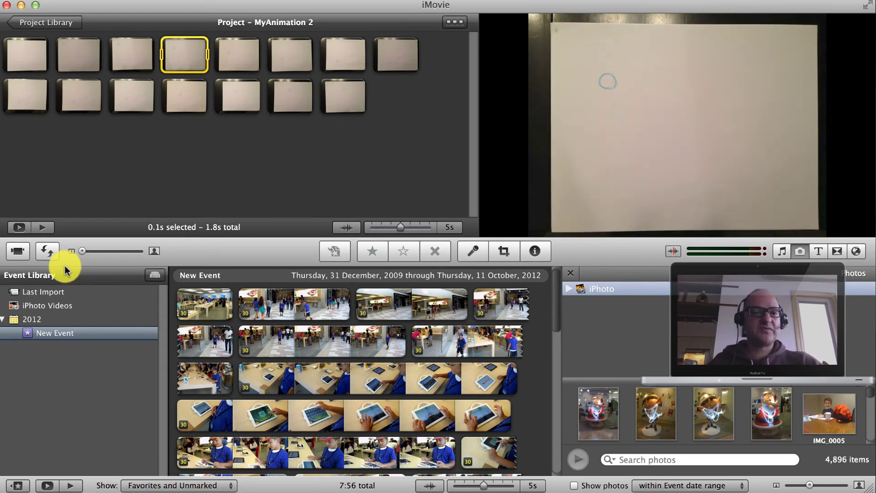
left_click(42, 228)
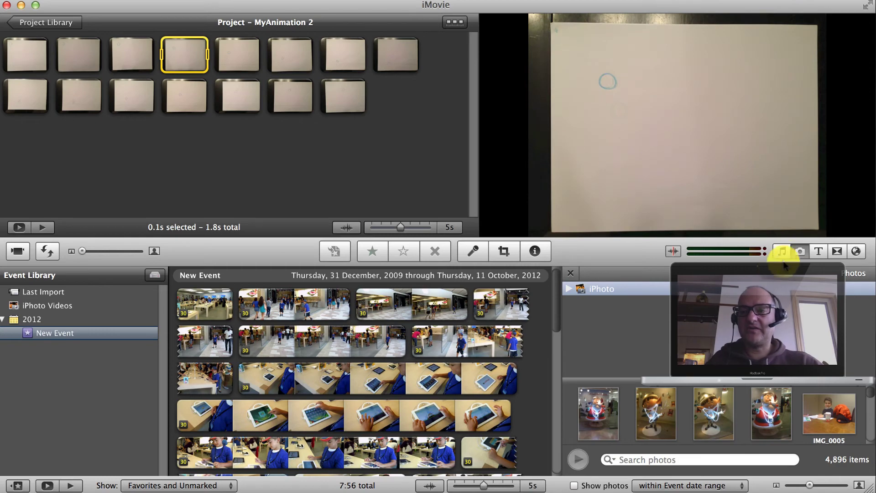
Close the Photos browser and show the Jingles folder in Music and Sound Effects
left_click(799, 252)
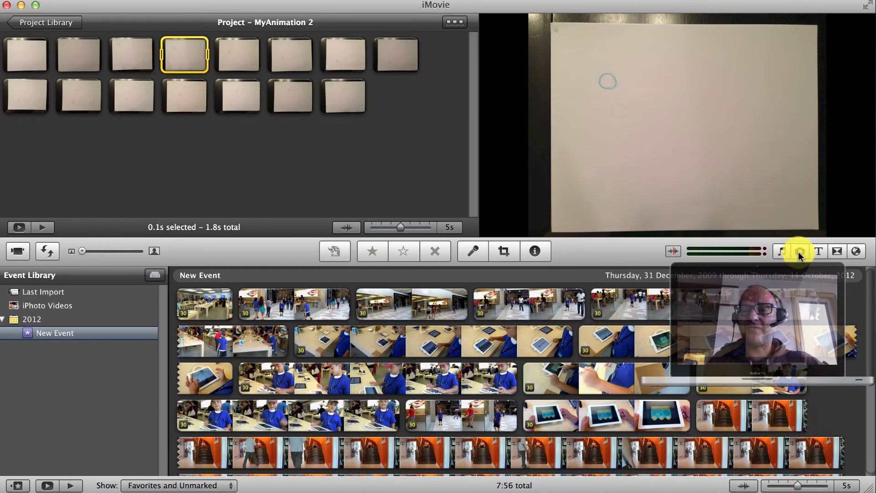
left_click(789, 251)
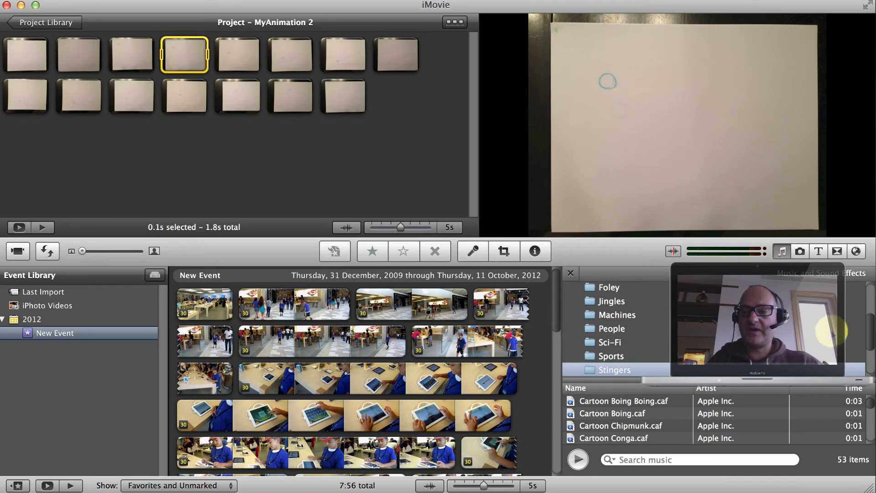
left_click_drag(866, 323, 866, 293)
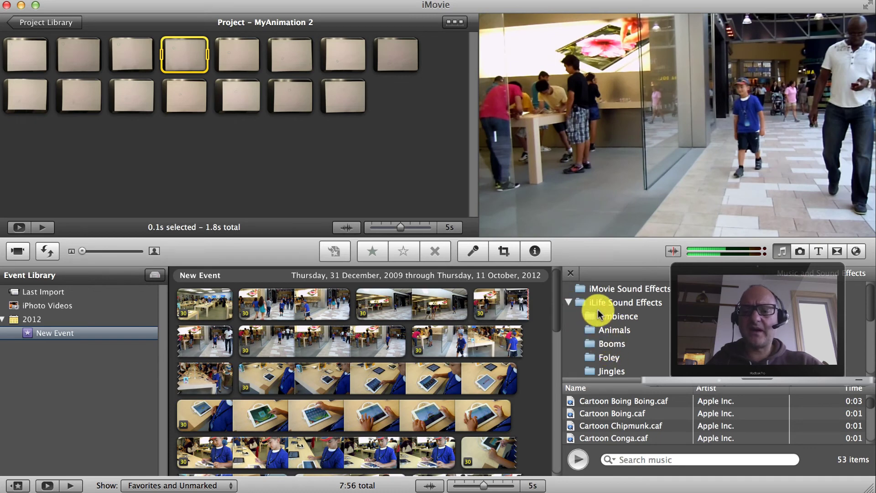
scroll(610, 347, "down", 4)
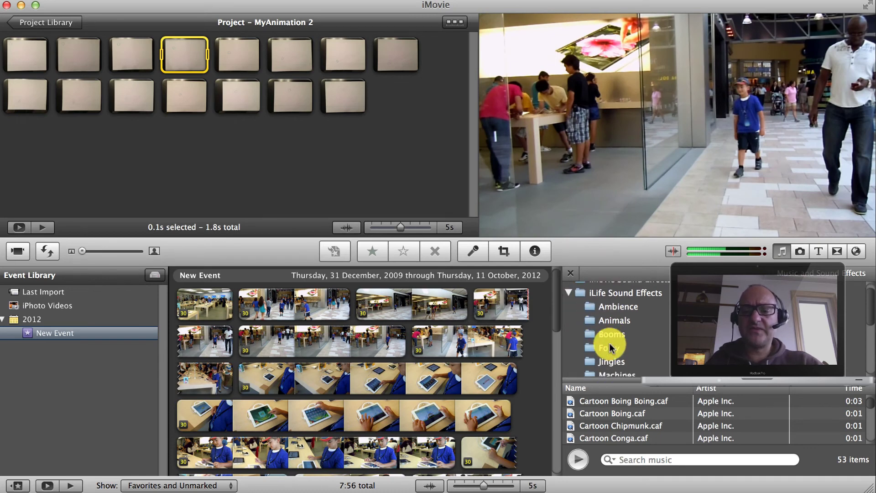
scroll(609, 349, "down", 1)
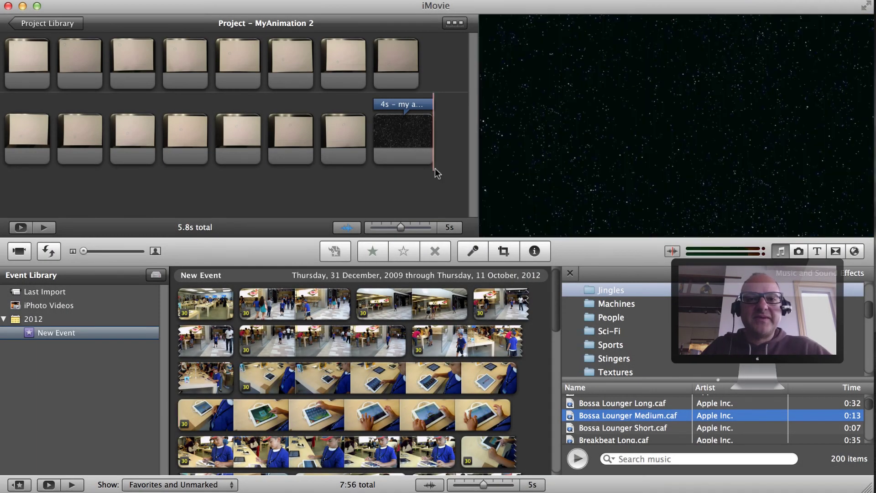
left_click(585, 291)
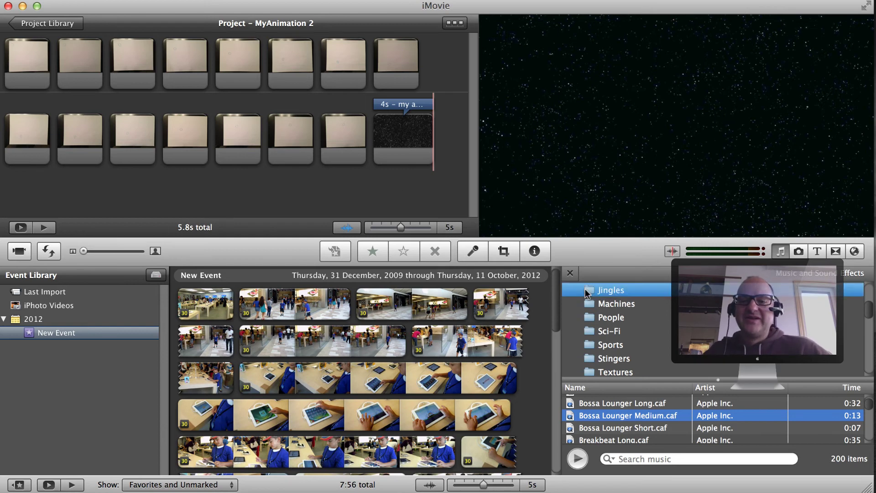
Select Bossa Lounger Short.caf in the Jingles track list
left_click(592, 416)
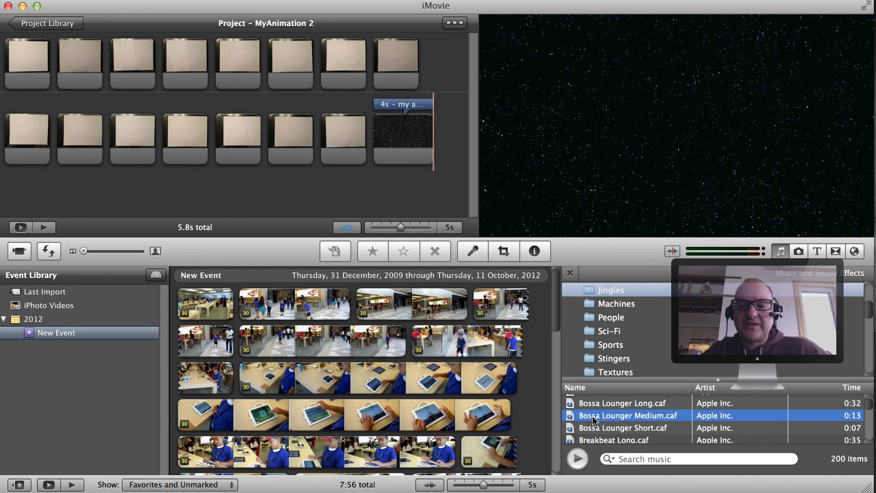
key("super+a")
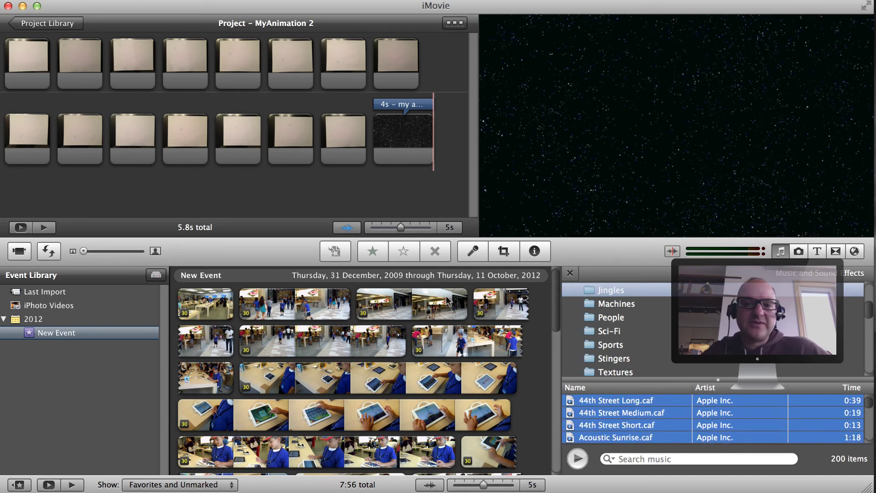
left_click(595, 409)
scroll(596, 400, "down", 3)
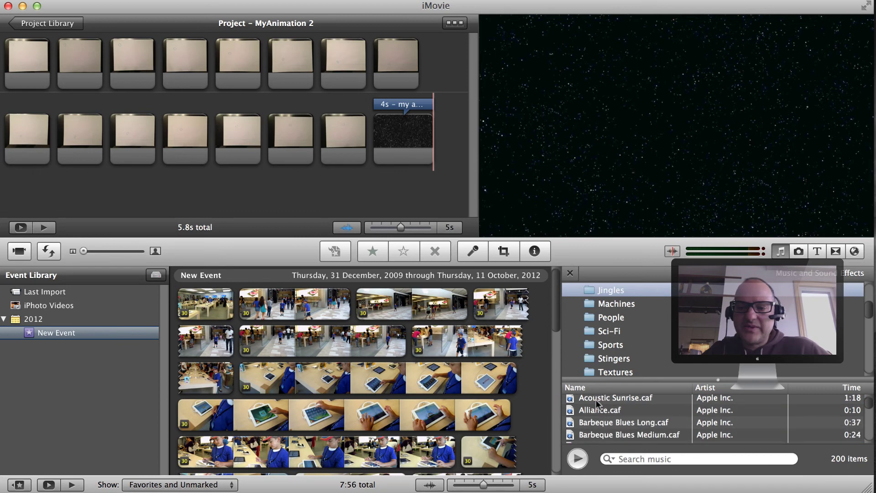
scroll(596, 399, "down", 1)
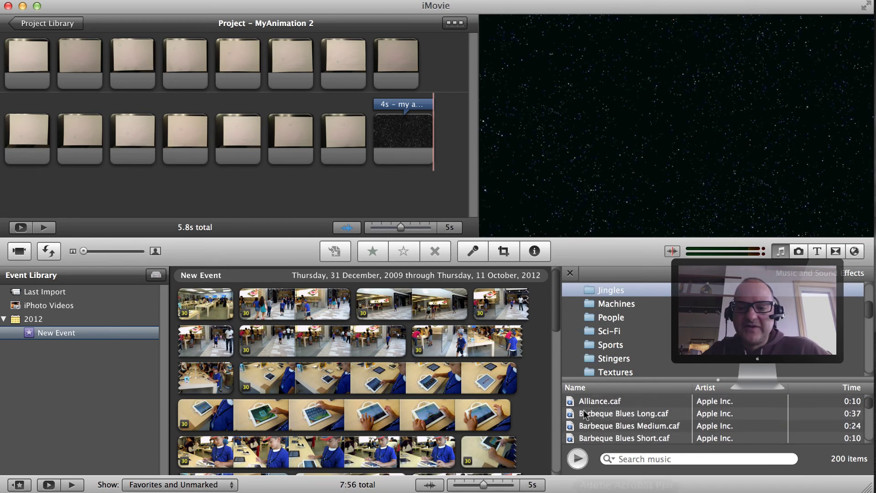
scroll(584, 413, "down", 6)
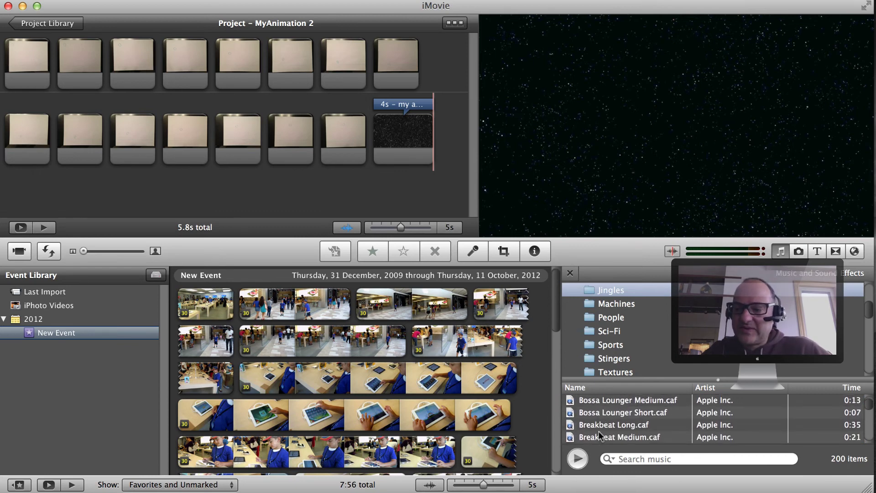
left_click(595, 412)
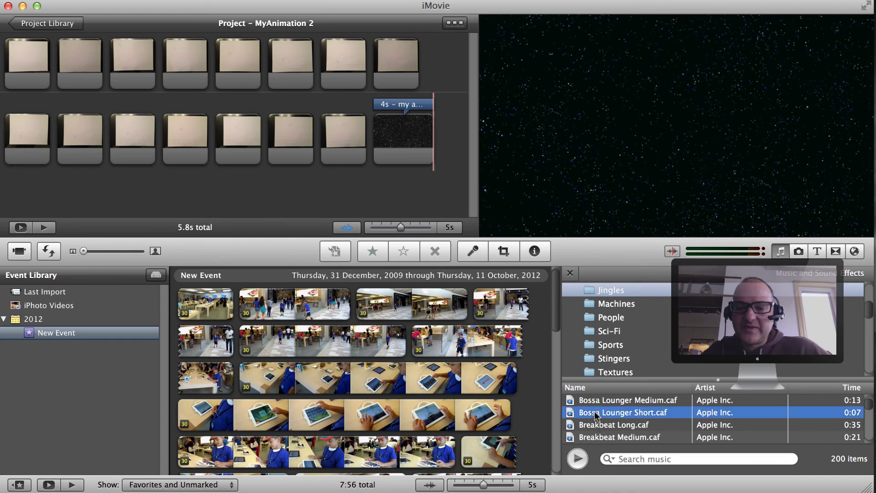
Drag Bossa Lounger Short.caf onto the MyAnimation 2 project background as its music
left_click_drag(573, 415, 289, 177)
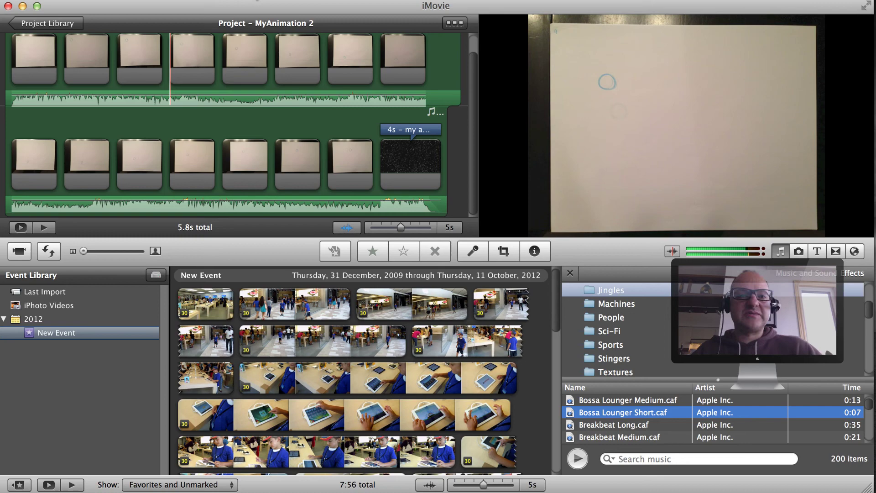
Export the project with QuickTime into myAnimations as MyAnimation 3.mov
left_click(248, 1)
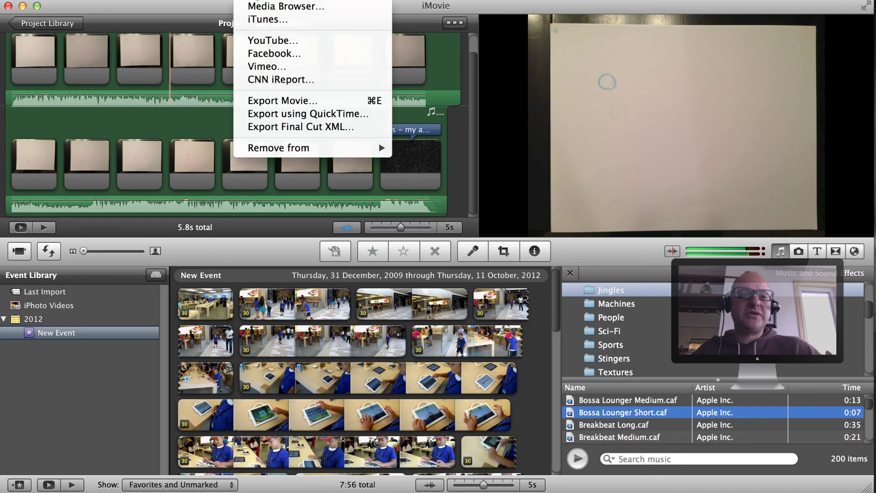
left_click(287, 115)
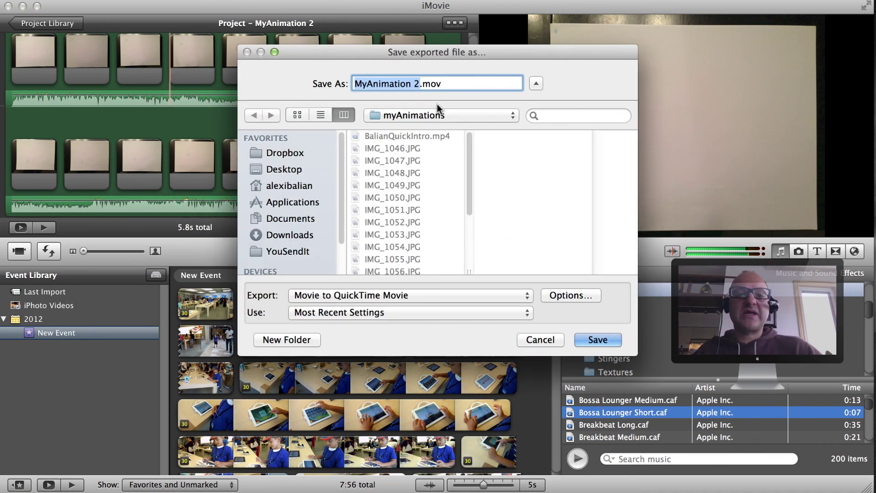
left_click(437, 117)
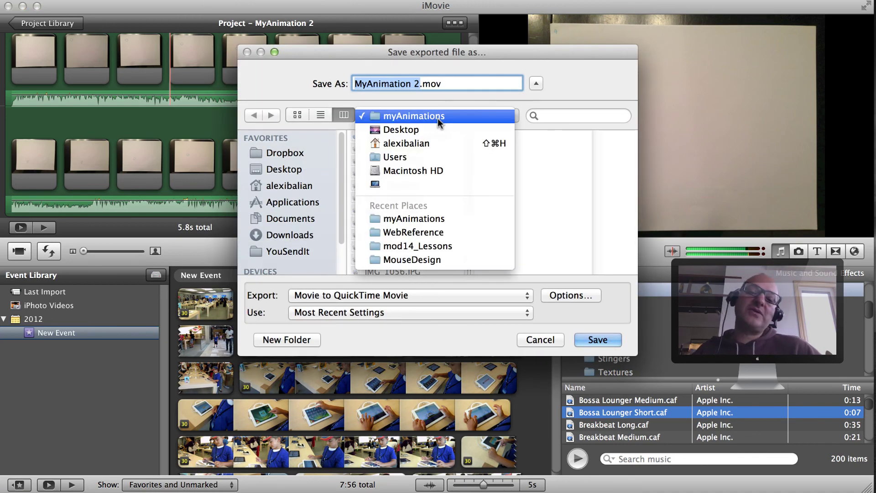
left_click(437, 117)
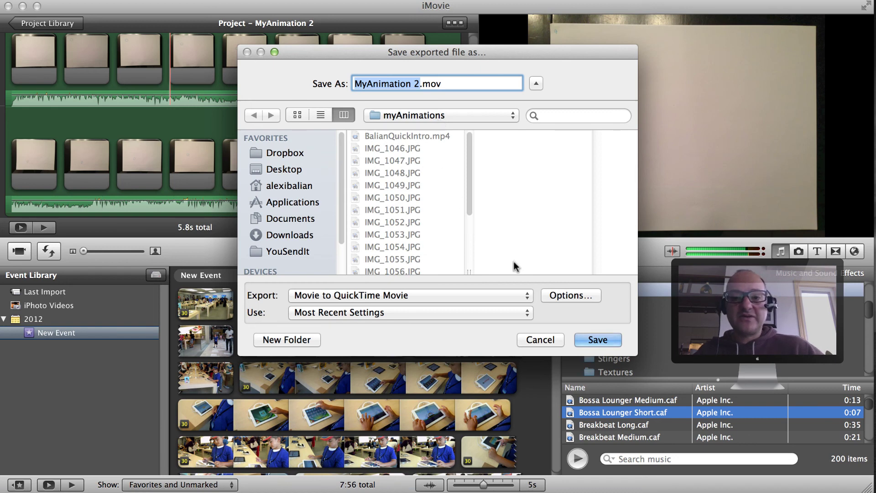
left_click(602, 341)
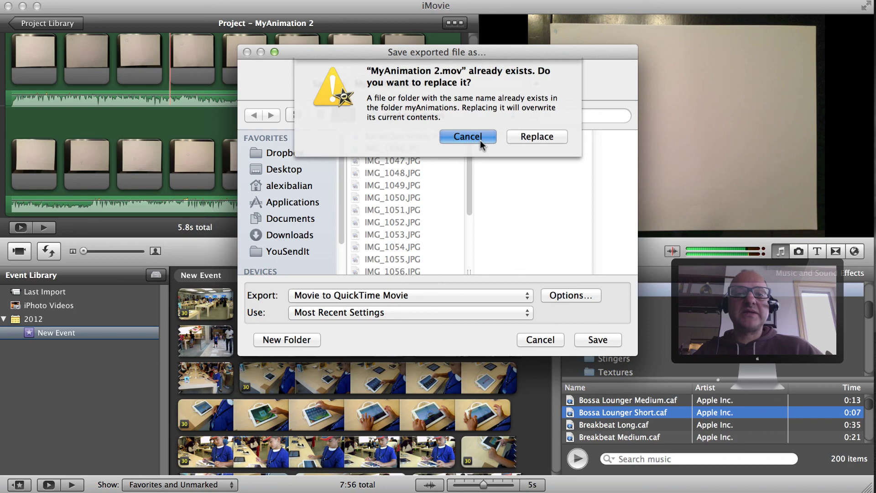
left_click(468, 141)
left_click(417, 84)
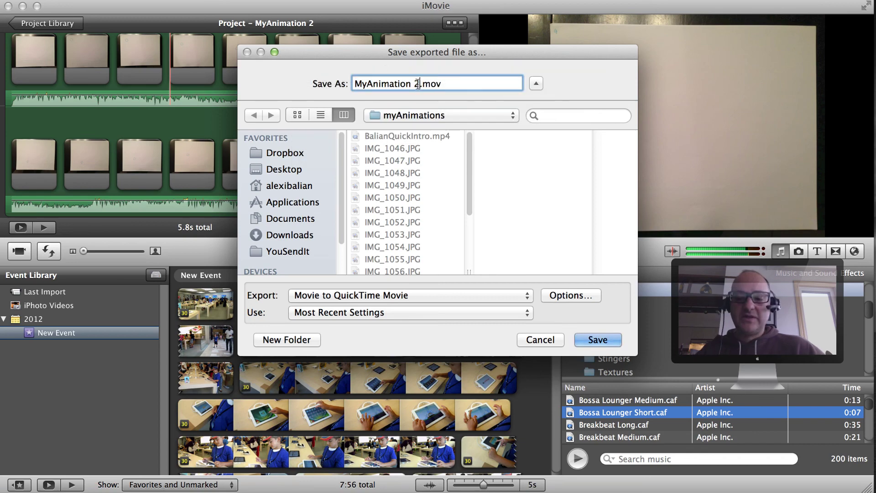
key("BackSpace")
type("3")
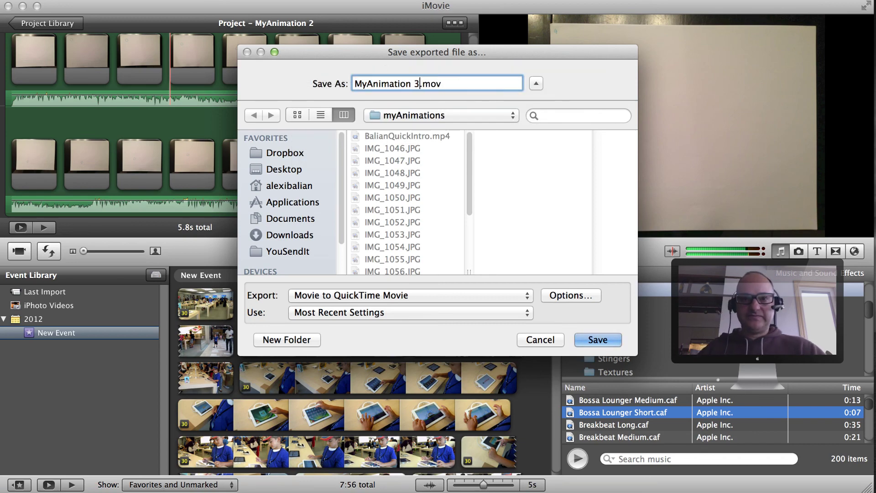
key("Return")
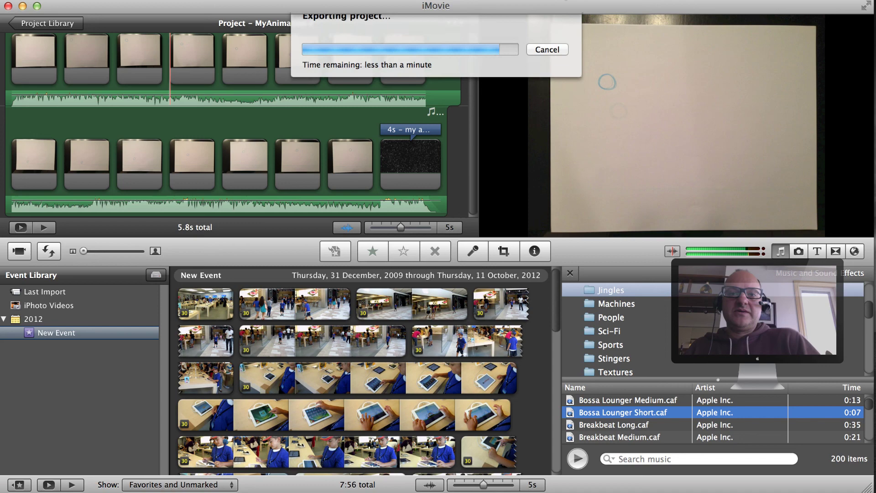
Hide iMovie, then open the myAnimations folder and MyAnimation 3.mov
left_click(22, 6)
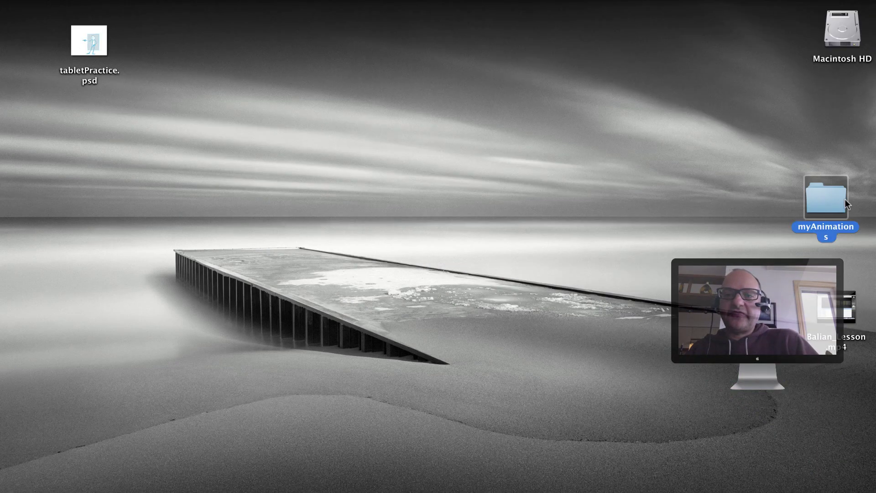
double_click(845, 203)
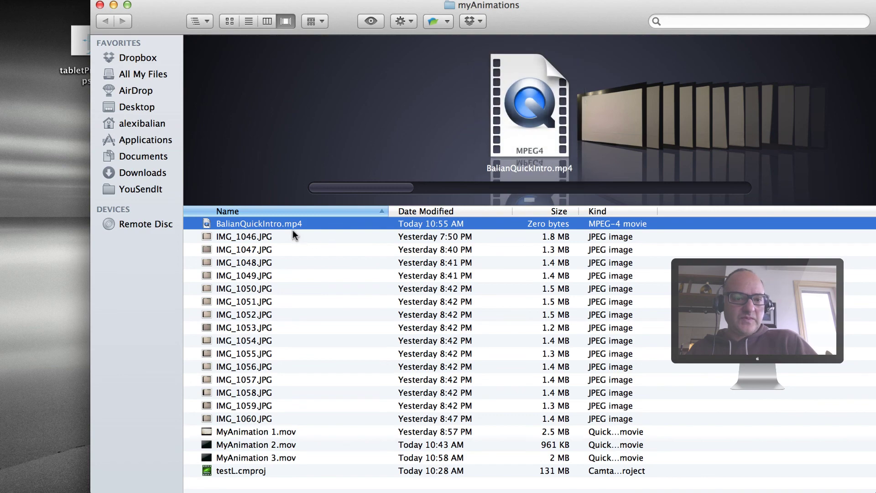
double_click(252, 456)
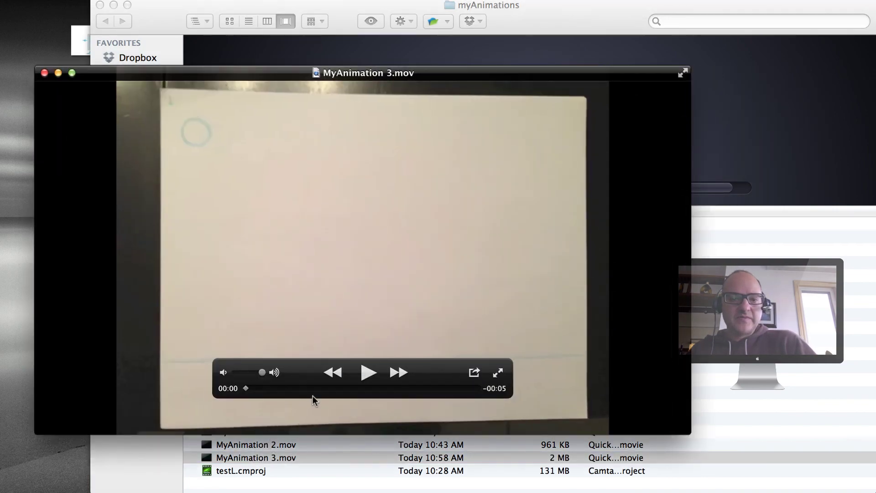
Play MyAnimation 3.mov in QuickTime Player through to the starfield title
left_click(366, 372)
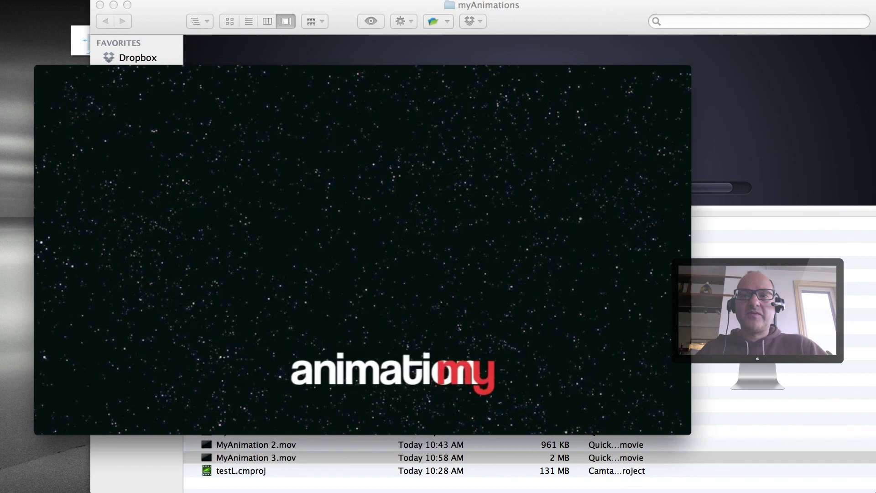
left_click(589, 0)
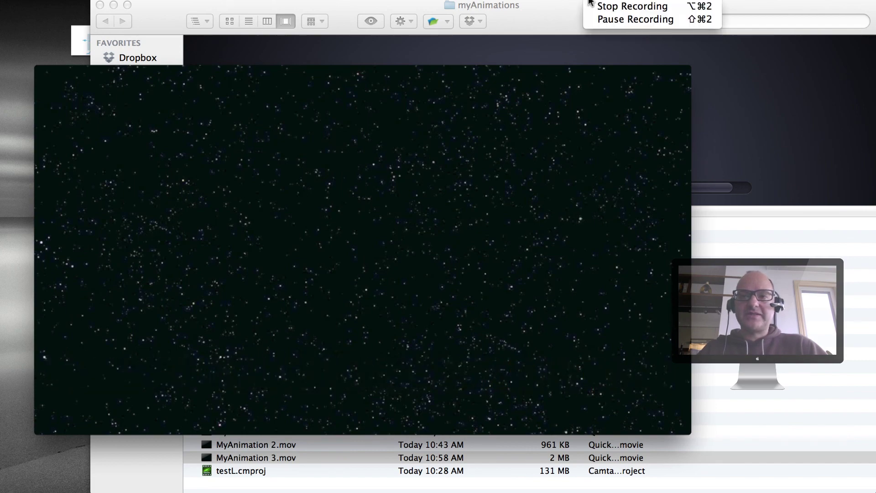